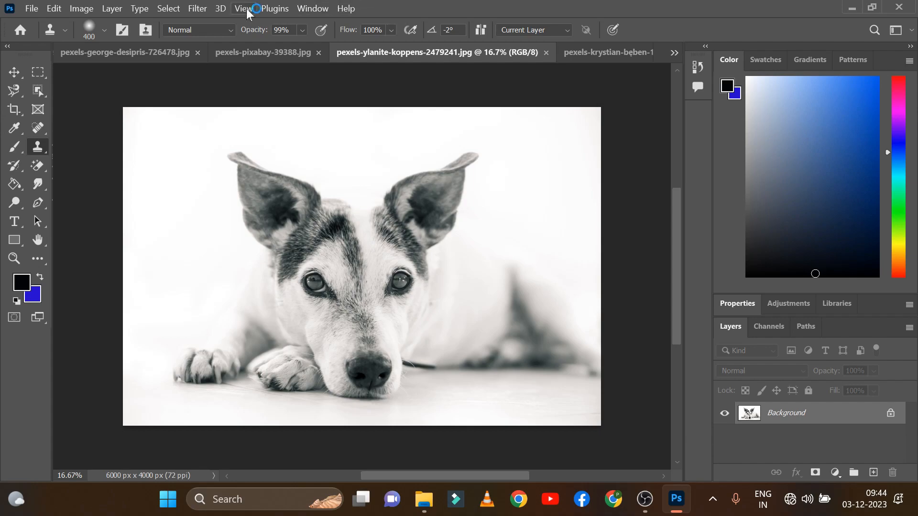
Look through the open photos, return to the shark image pexels-george-desipris-726478.jpg and activate the Clone Stamp Tool
click(248, 51)
click(148, 54)
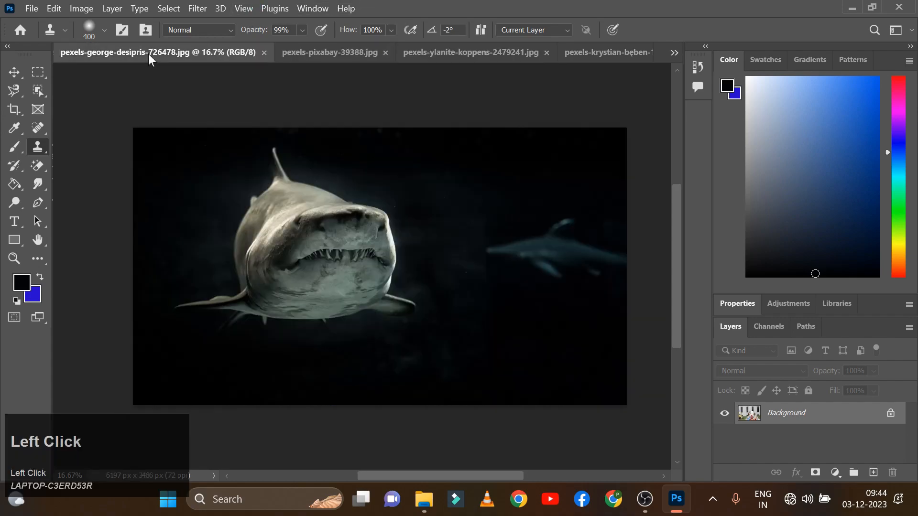
click(606, 51)
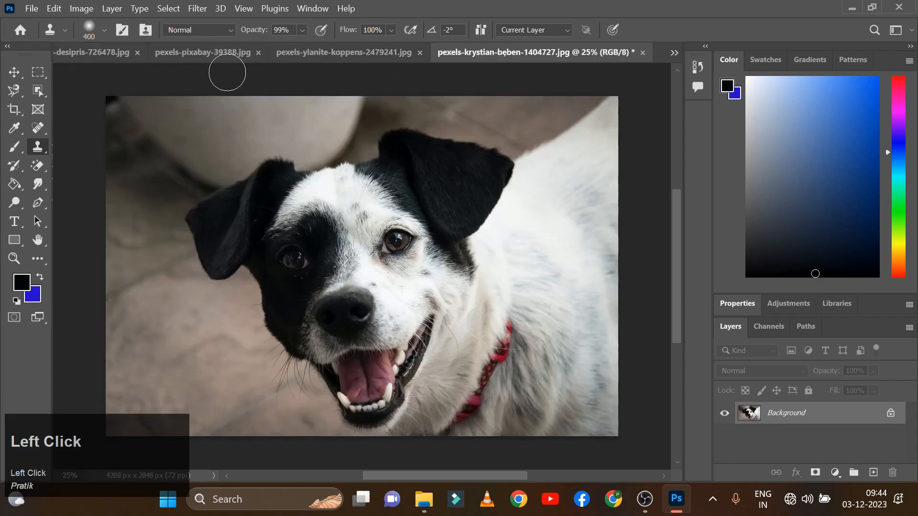
click(108, 55)
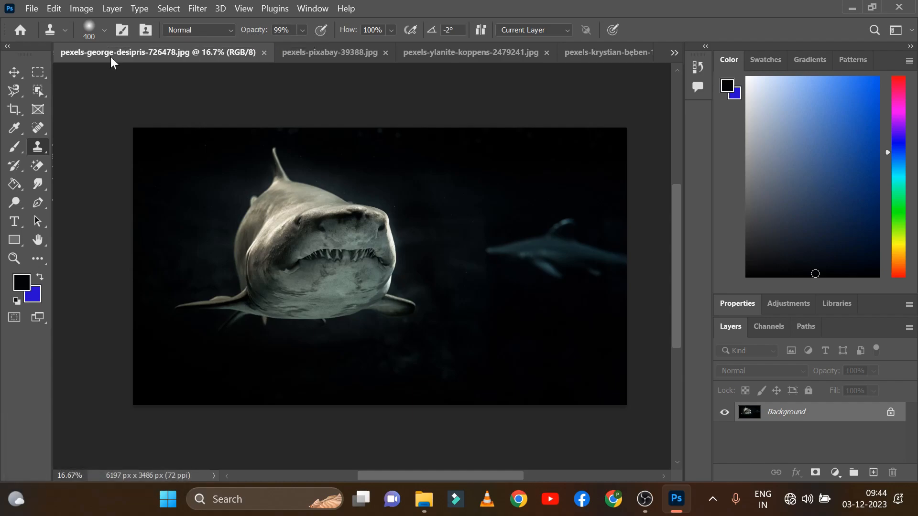
right_click(41, 149)
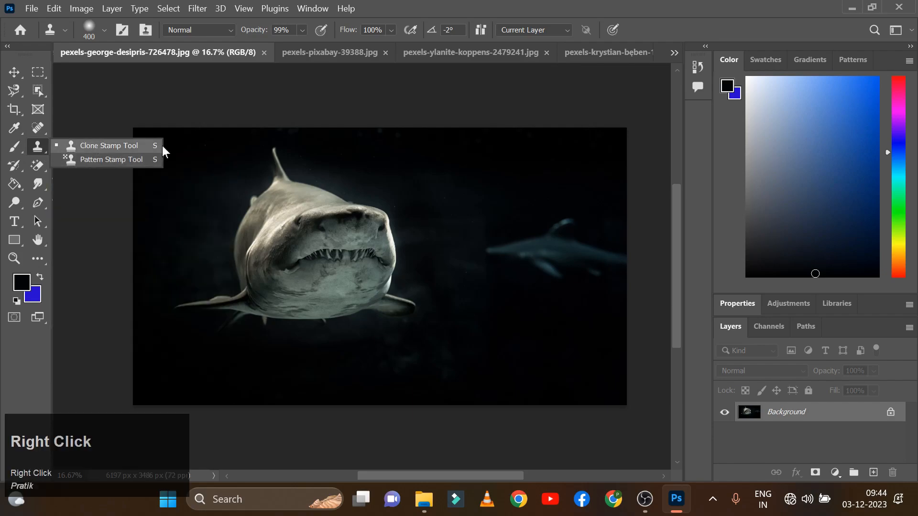
click(86, 146)
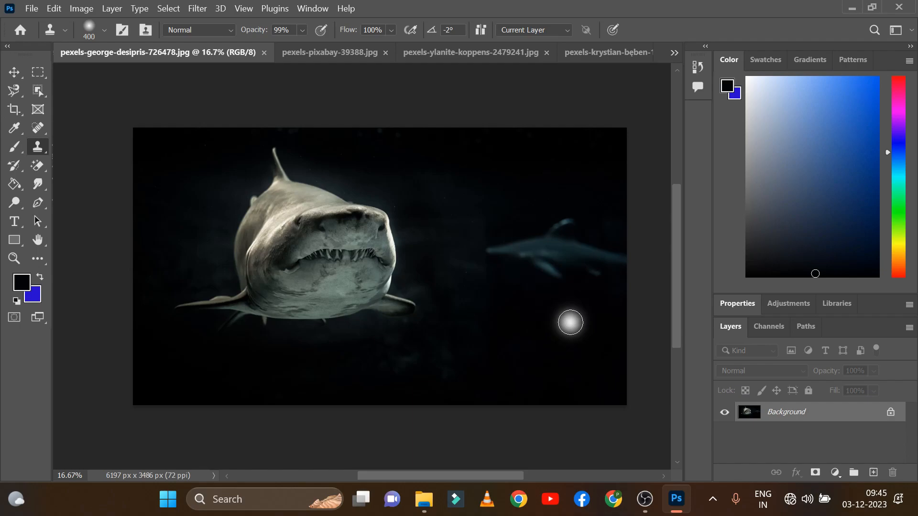
Sample the dark water below the faint distant fish and clone it over the fish on the Background layer
key(alt)
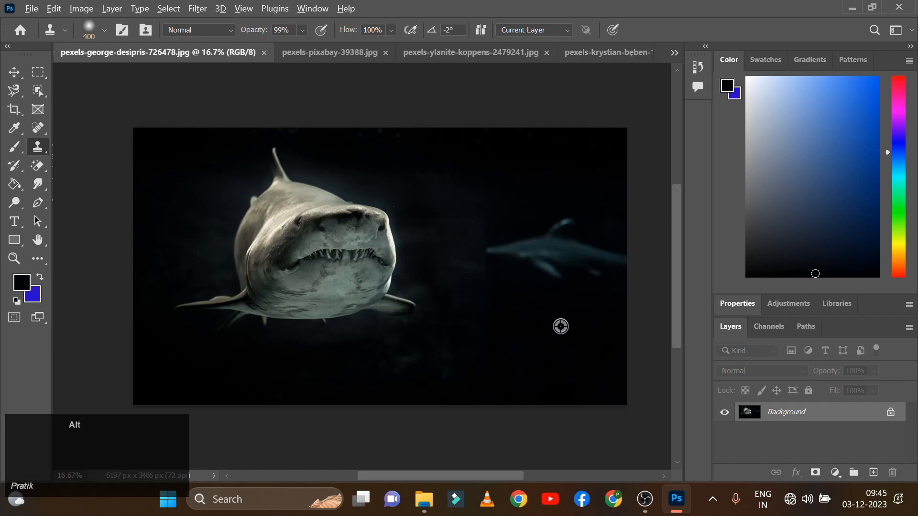
alt+click(551, 316)
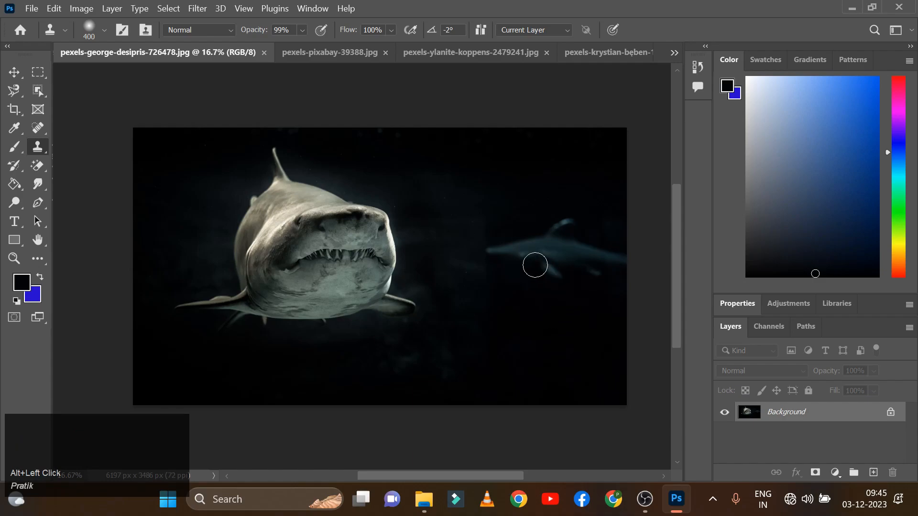
mouse_move(621, 256)
mouse_down()
mouse_move(519, 259)
mouse_move(606, 251)
mouse_move(592, 256)
mouse_move(523, 249)
mouse_move(562, 235)
mouse_move(597, 238)
mouse_move(504, 241)
mouse_move(579, 222)
mouse_move(517, 240)
mouse_move(589, 281)
mouse_move(494, 248)
mouse_move(552, 240)
mouse_move(492, 250)
mouse_up()
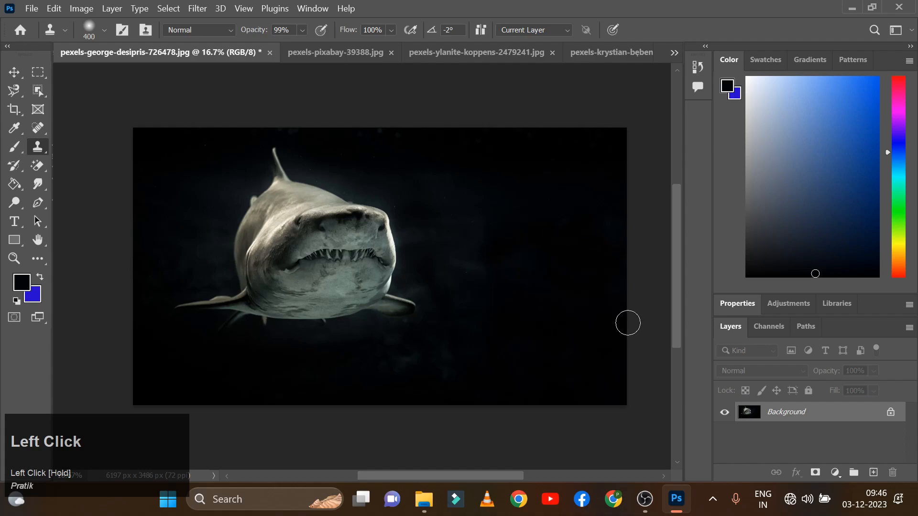
Undo the clone strokes over the distant fish and revert the shark image to its saved version
key(ctrl+z)
key(ctrl+z)
key(ctrl+z)
key(ctrl+z)
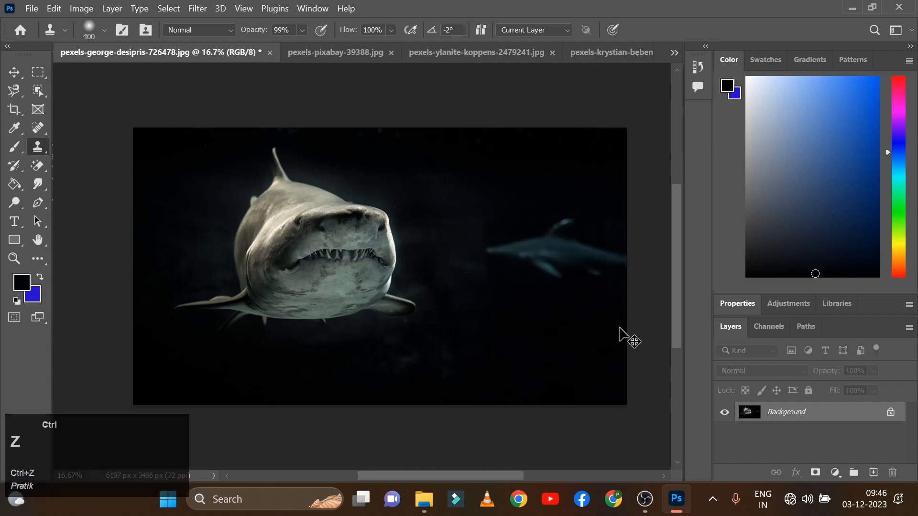
click(29, 8)
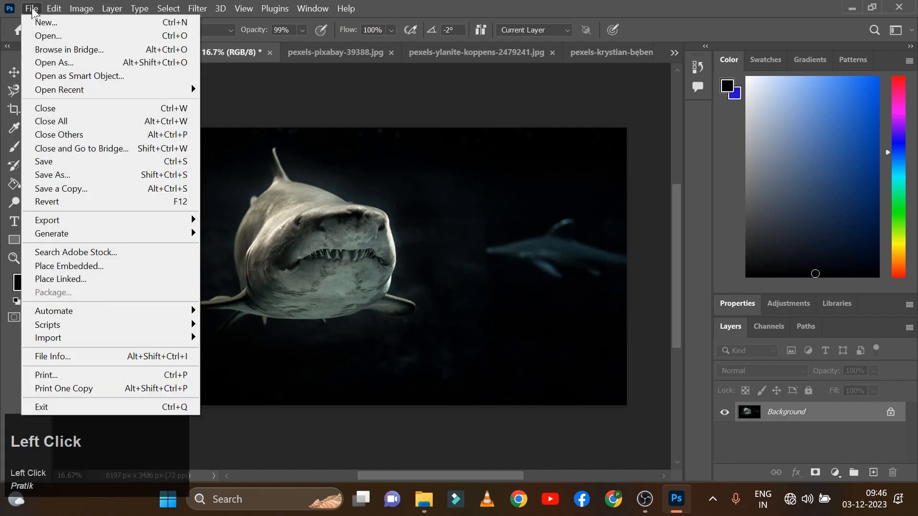
mouse_move(58, 221)
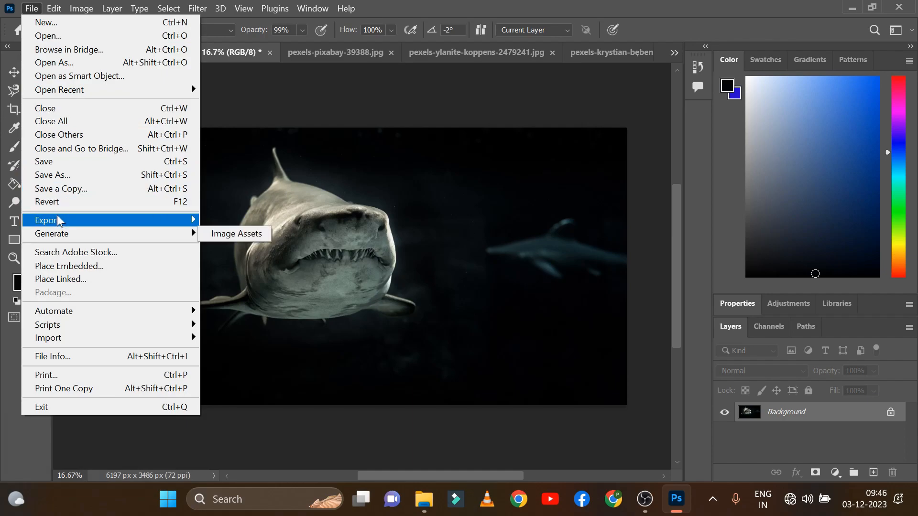
click(58, 201)
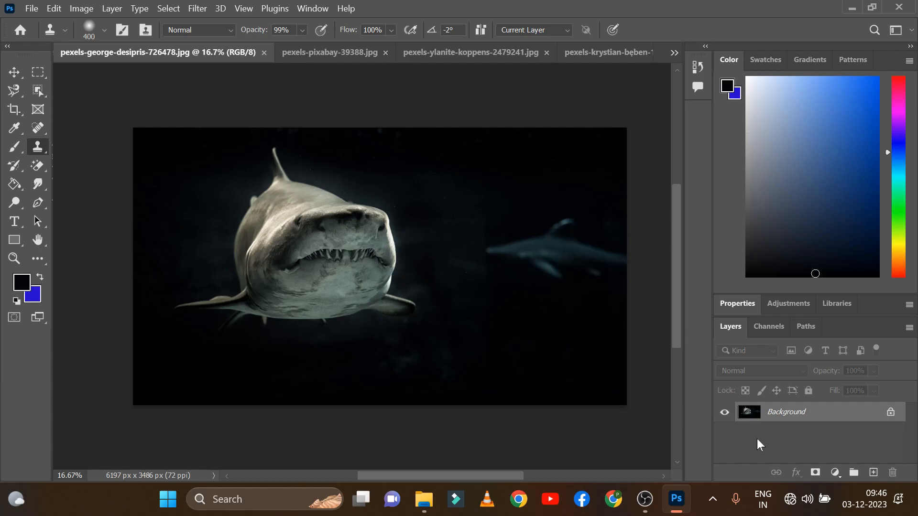
Add a new empty layer and try to clone dark water over the distant fish with Current Layer sampling
click(873, 472)
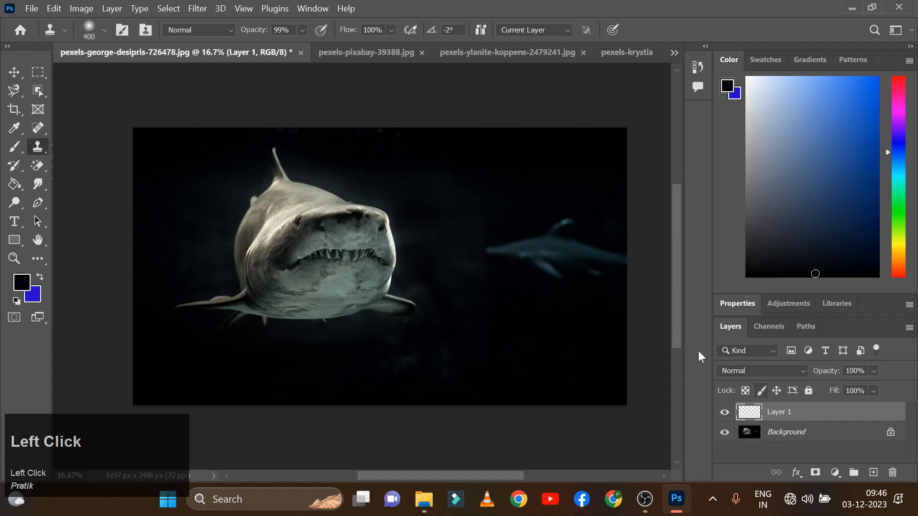
alt+click(569, 333)
mouse_move(535, 246)
mouse_down()
mouse_move(595, 254)
mouse_move(543, 276)
mouse_move(542, 253)
mouse_move(580, 256)
mouse_move(569, 261)
mouse_move(541, 249)
mouse_move(585, 251)
mouse_move(556, 273)
mouse_move(562, 247)
mouse_move(580, 260)
mouse_up()
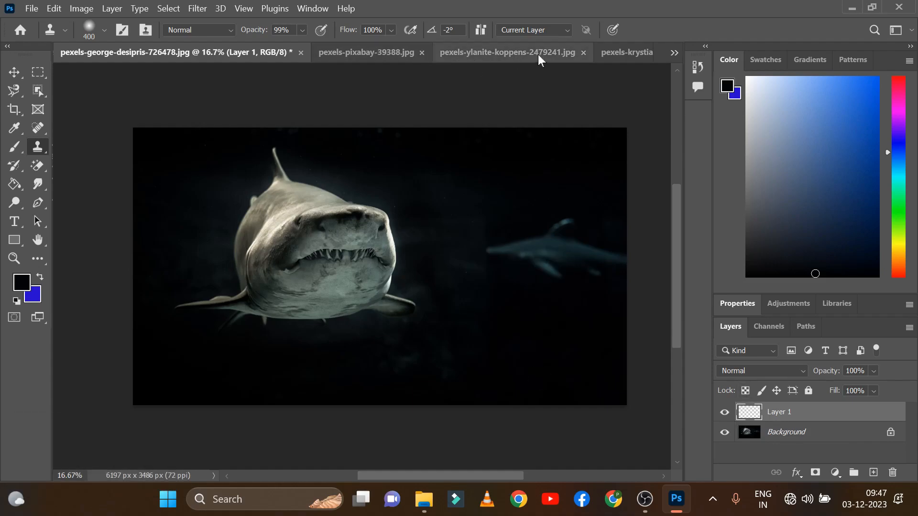
Set the clone sampling to All Layers, then sample the dark water and paint it over the distant fish on Layer 1
click(568, 31)
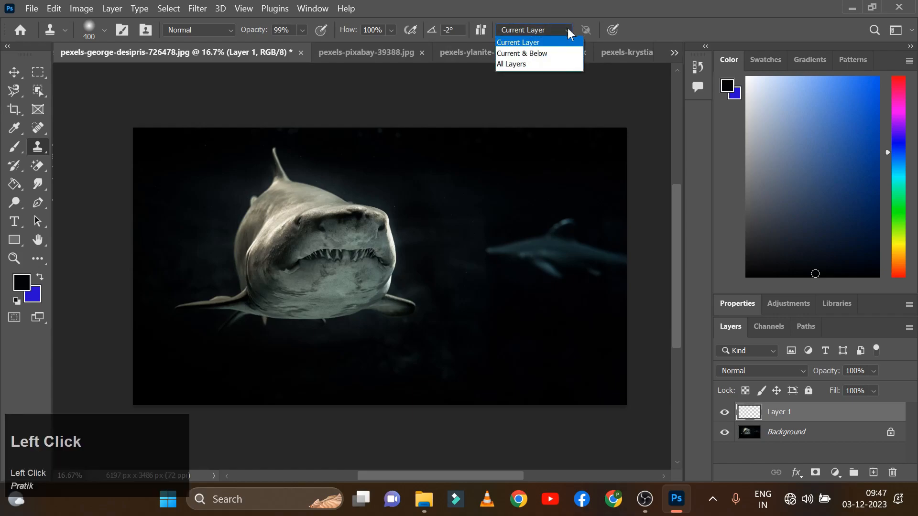
click(523, 64)
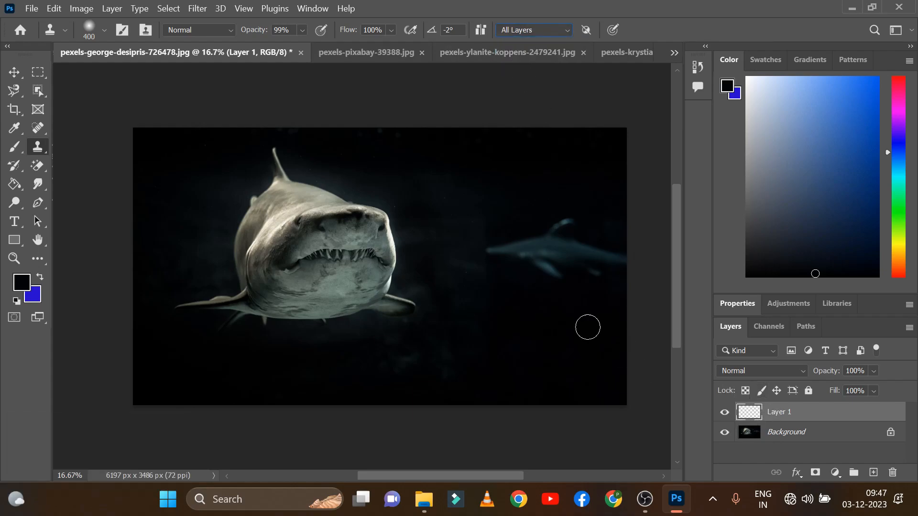
alt+click(551, 319)
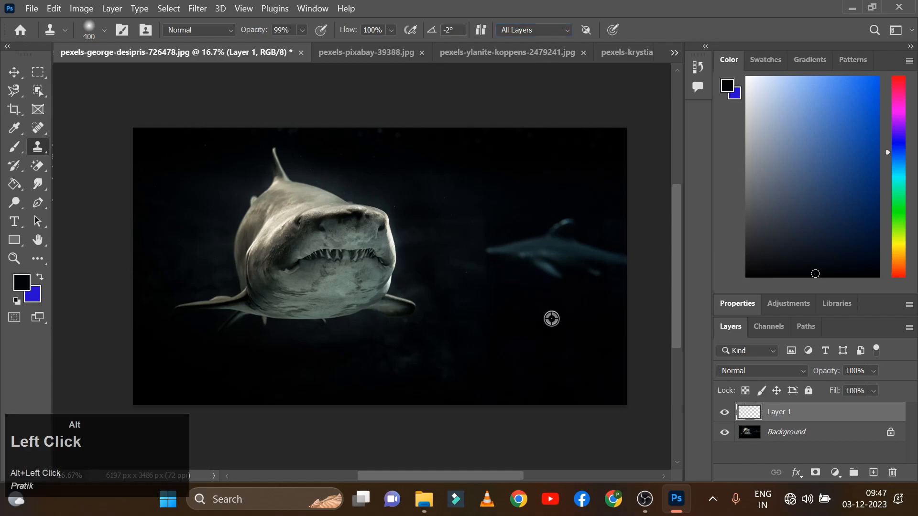
mouse_move(508, 270)
mouse_down()
mouse_move(493, 250)
mouse_move(624, 254)
mouse_move(623, 261)
mouse_move(532, 253)
mouse_move(547, 267)
mouse_move(539, 269)
mouse_move(593, 271)
mouse_move(551, 246)
mouse_up()
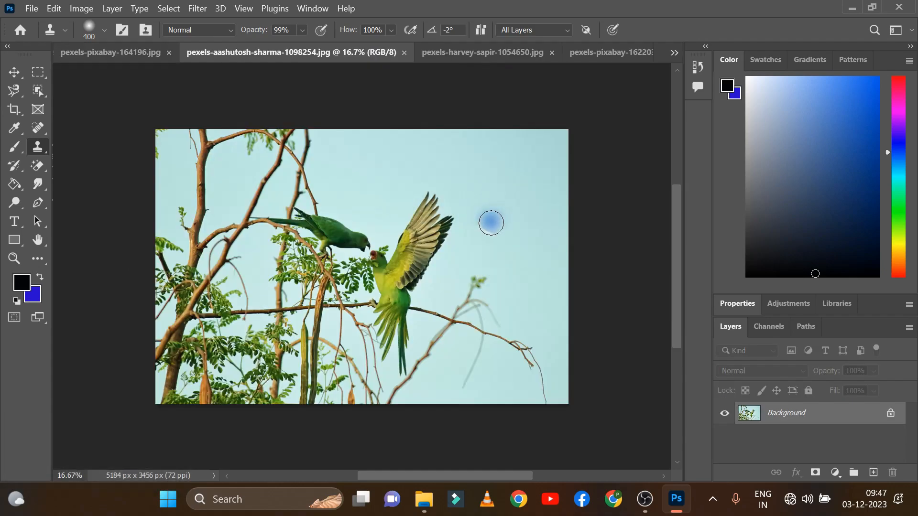
Sample a clone source in the parrot photo pexels-aashutosh-sharma-1098254.jpg and switch to the landscape image pexels-pixabay-164196.jpg
alt+click(491, 223)
click(437, 182)
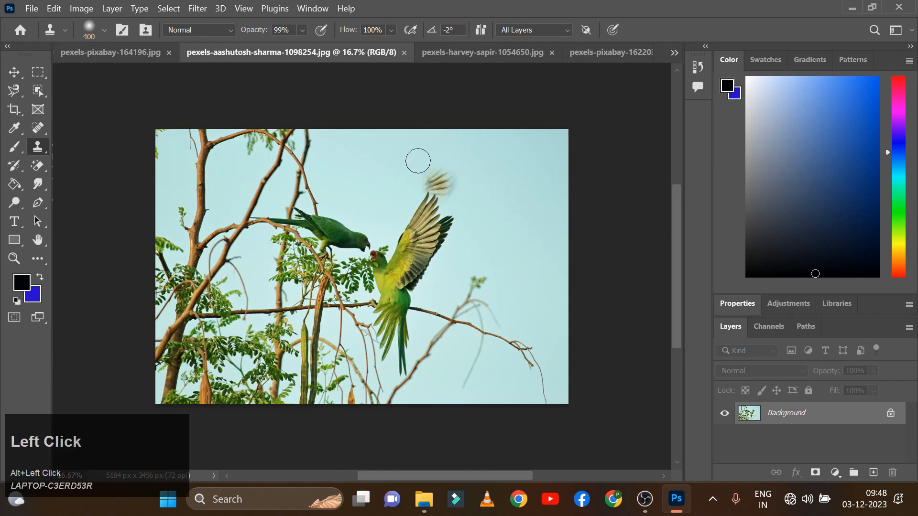
click(145, 48)
Try cloning the two parrots over the mountain landscape with the soft brush and undo the strokes
click(437, 240)
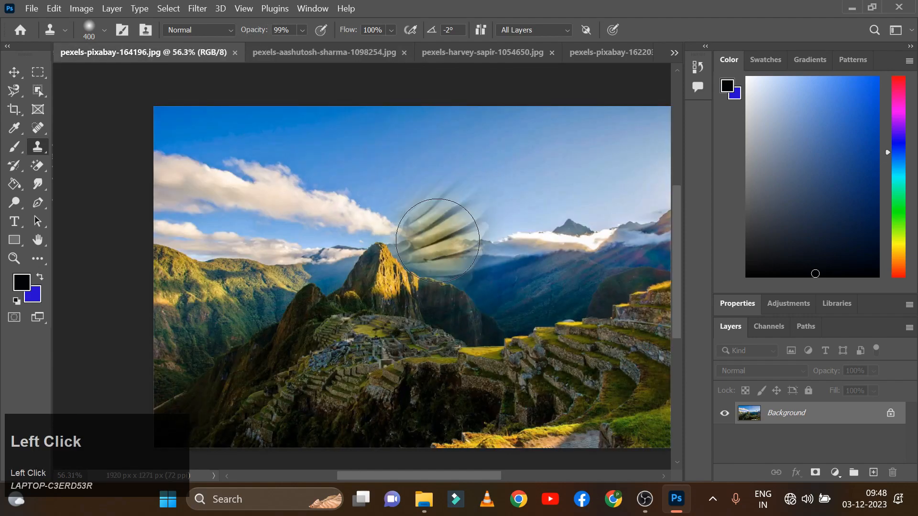
mouse_move(560, 200)
mouse_down()
mouse_move(441, 251)
mouse_move(318, 290)
mouse_move(334, 231)
mouse_move(564, 138)
mouse_move(501, 266)
mouse_move(326, 354)
mouse_move(330, 229)
mouse_move(540, 154)
mouse_move(575, 337)
mouse_up()
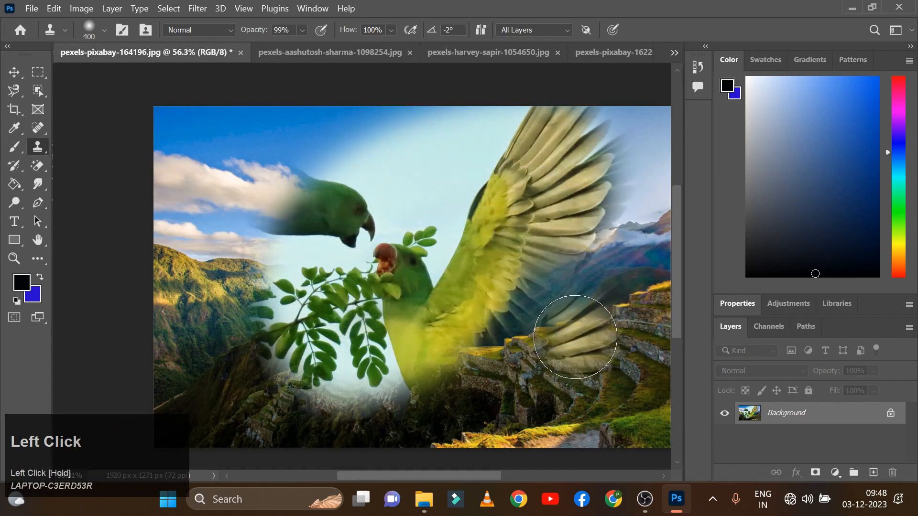
key(ctrl+z)
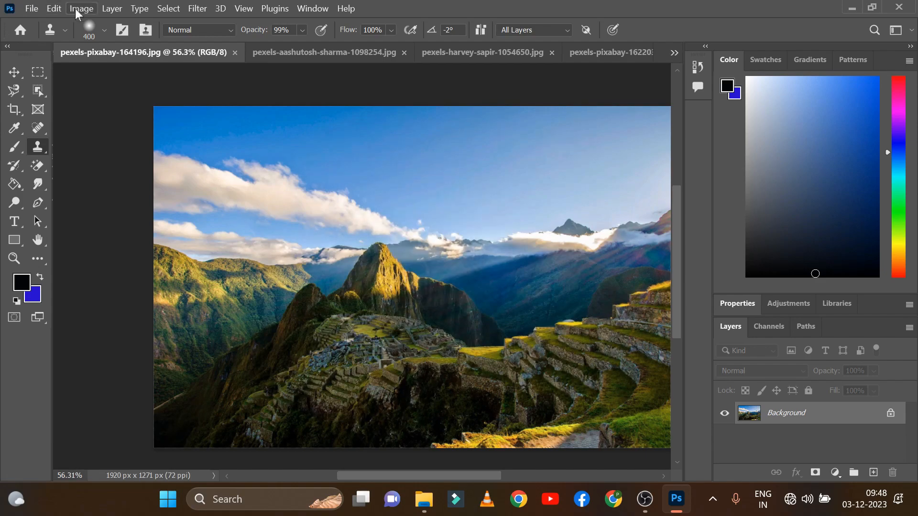
Raise the clone brush hardness to 100% and stamp part of the parrot's wing onto the sky above the mountains
click(104, 31)
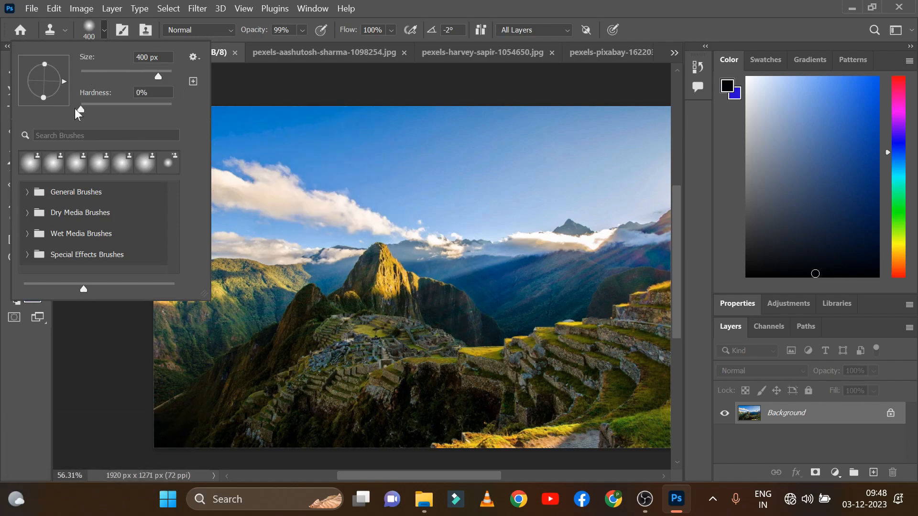
mouse_move(80, 112)
mouse_down()
mouse_move(136, 110)
mouse_move(388, 184)
mouse_move(412, 171)
mouse_move(587, 173)
mouse_move(492, 210)
mouse_move(510, 243)
mouse_up()
click(586, 188)
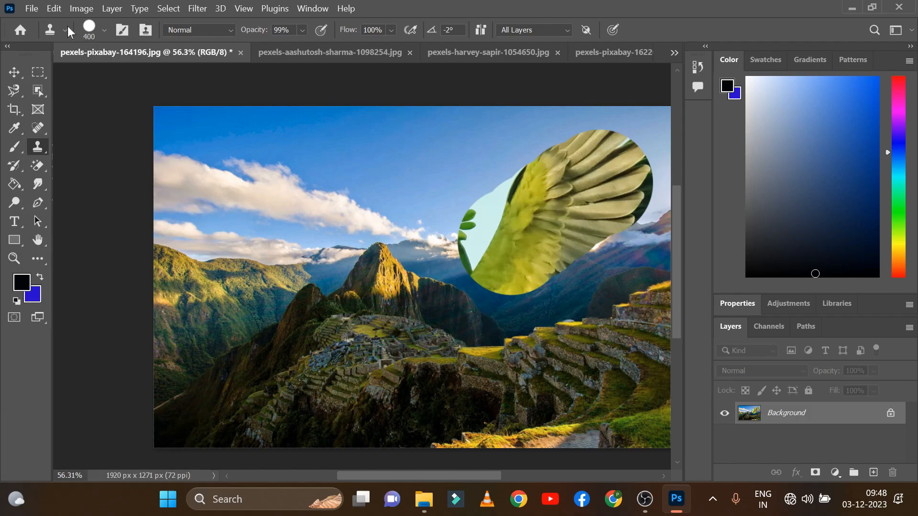
Try a softer, smaller clone brush with 19% hardness and a size of 50 px
click(105, 29)
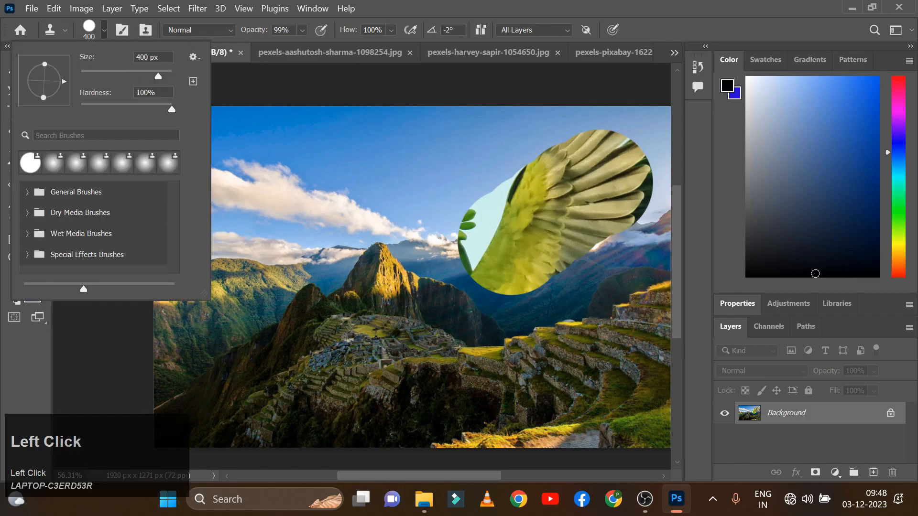
drag(171, 109, 99, 130)
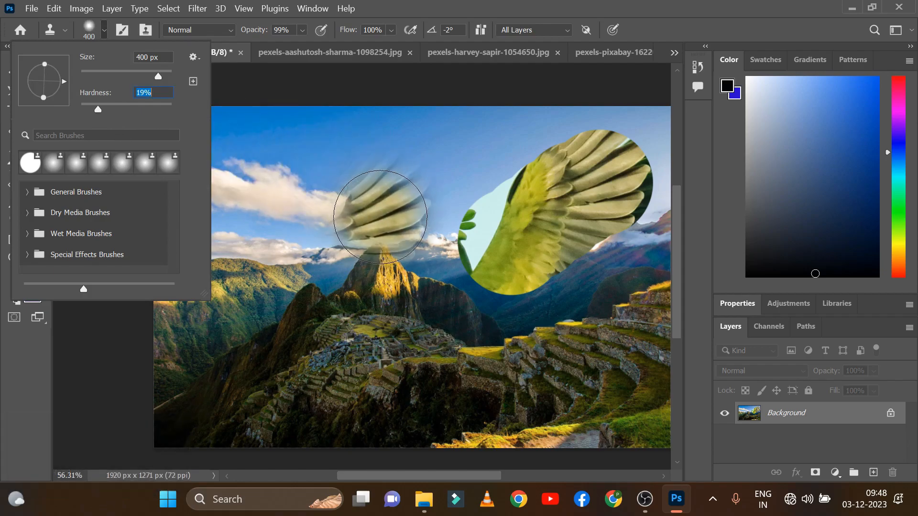
drag(159, 79, 127, 87)
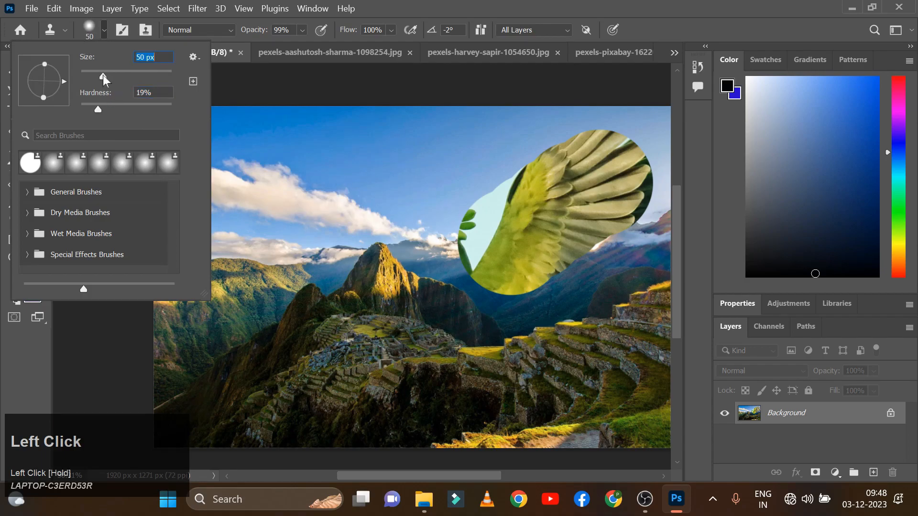
click(356, 242)
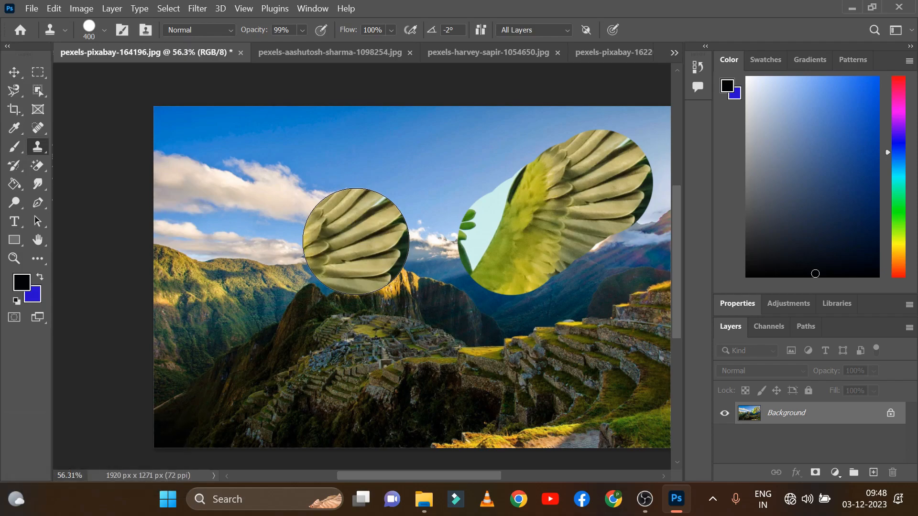
Step the hard clone brush size down and up, ending at 150 px
key(bracketleft)
key(bracketleft)
key(bracketleft)
key(bracketleft)
key(bracketleft)
key(bracketleft)
key(bracketleft)
key(bracketleft)
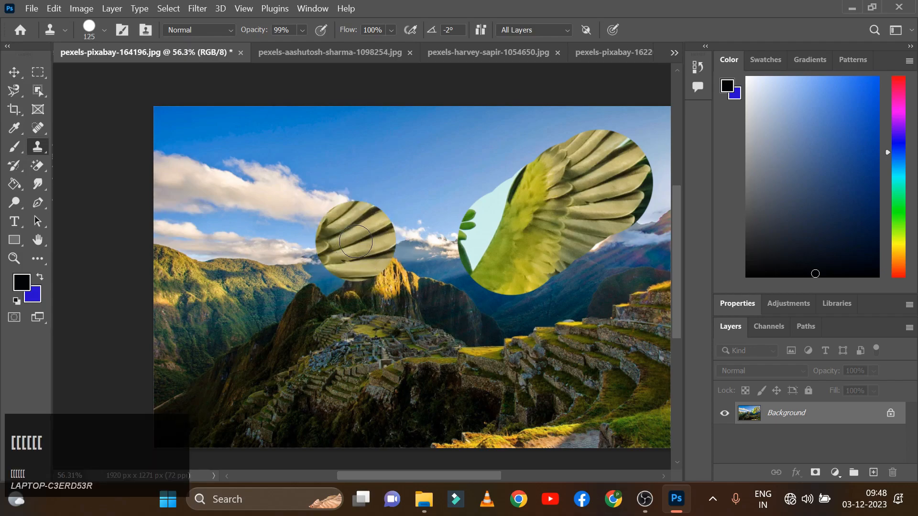
key(bracketright)
key(bracketright)
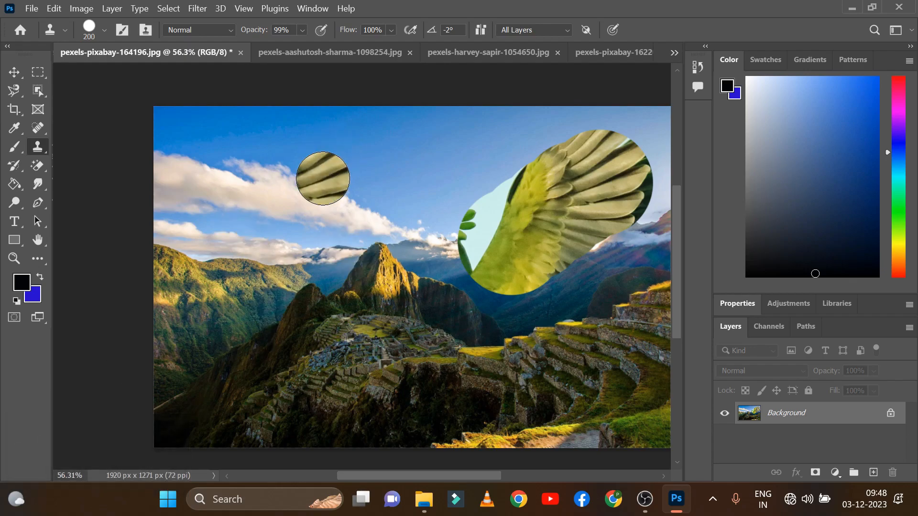
key(bracketleft)
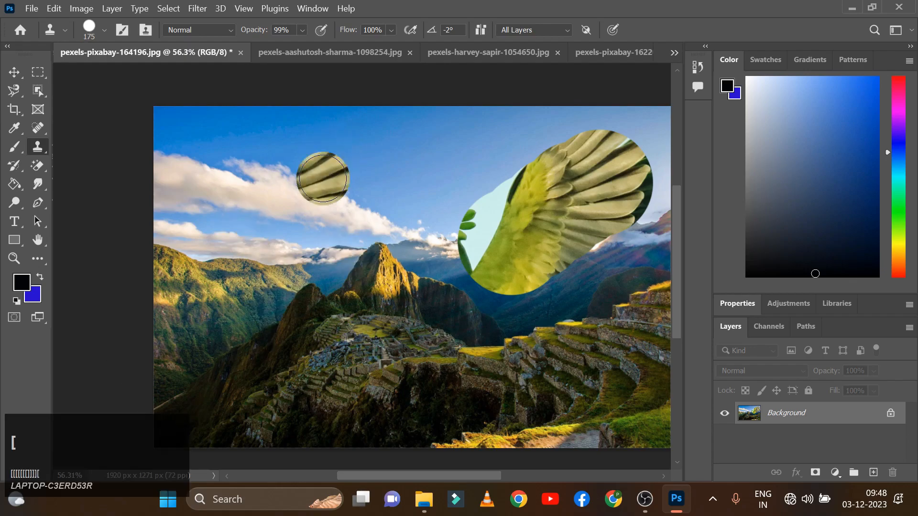
key(bracketleft)
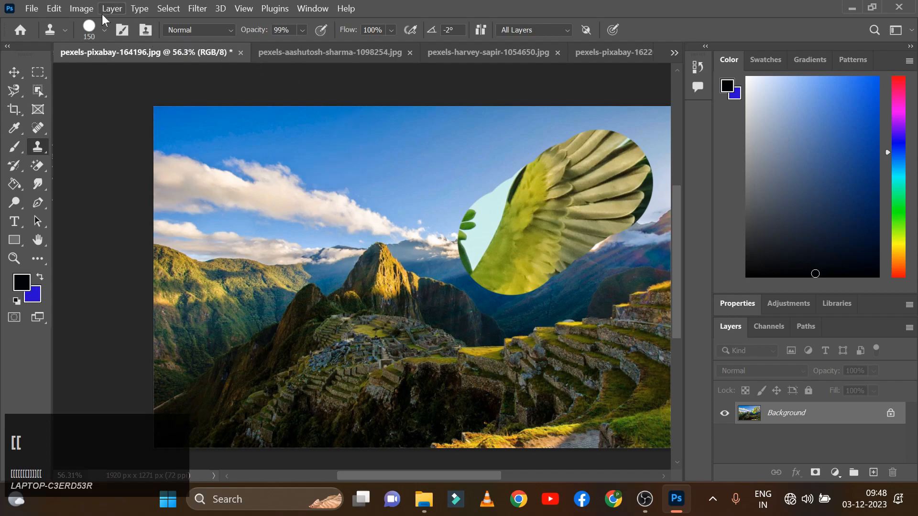
Lower the clone brush hardness to 19% and undo the parrot wing stamped on the sky
click(97, 32)
mouse_move(171, 103)
mouse_down()
mouse_move(100, 134)
mouse_move(112, 128)
mouse_up()
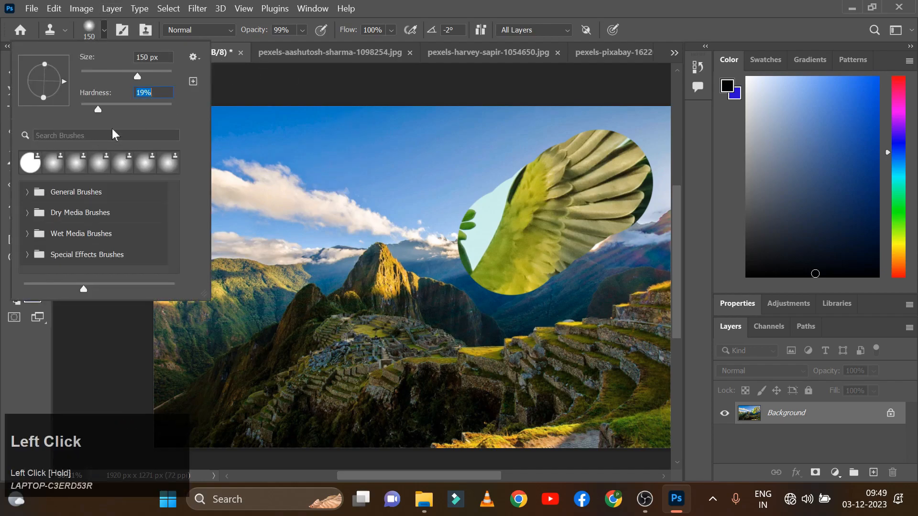
key(ctrl+z)
Sample the clear sky with a 100 px clone brush and paint it over the cloud's thin end above the peak
scroll(381, 224, up, 1)
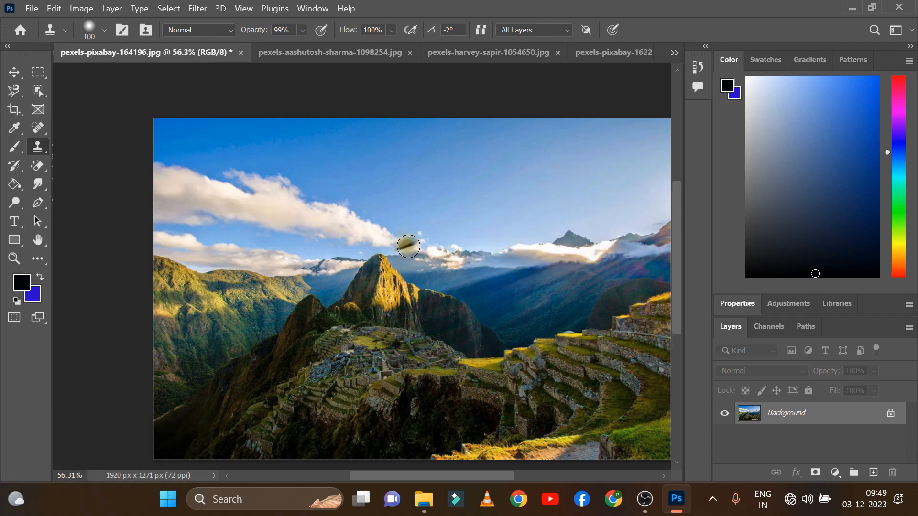
scroll(402, 239, up, 2)
key(space)
drag(215, 234, 387, 254)
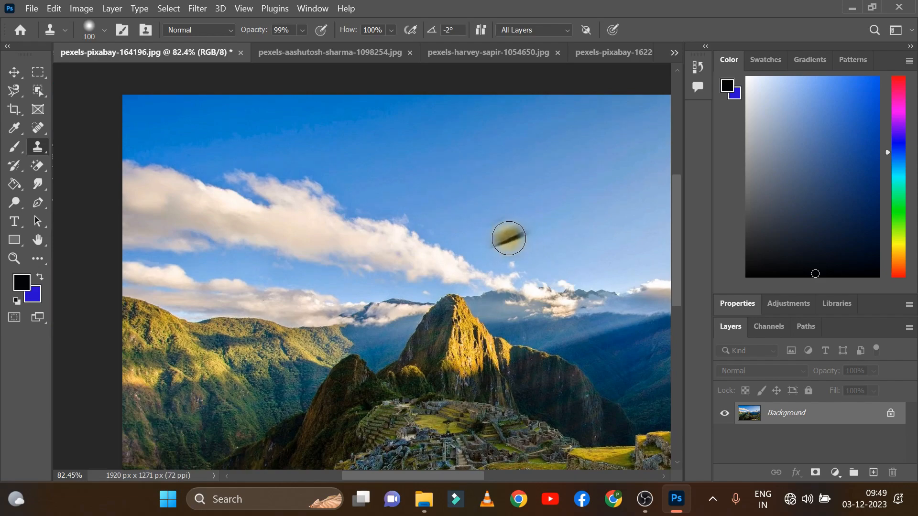
alt+click(509, 238)
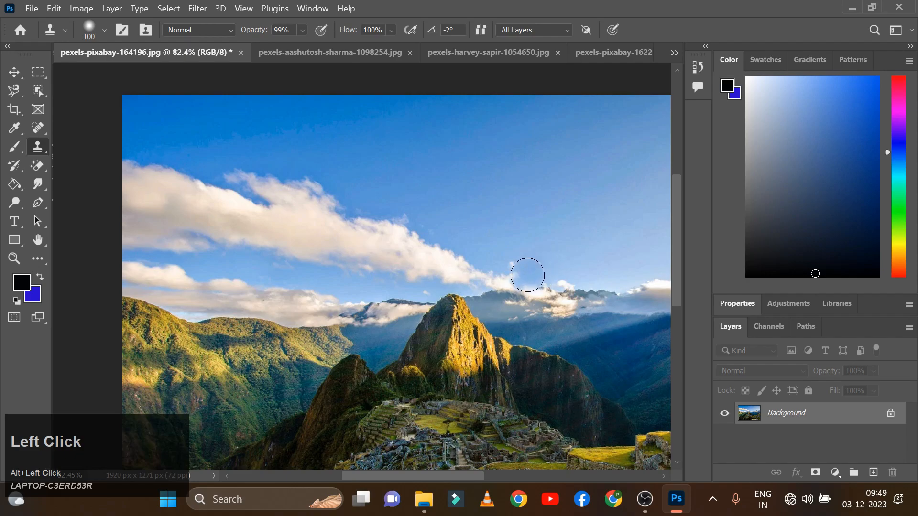
mouse_move(512, 274)
mouse_down()
mouse_move(378, 250)
mouse_move(143, 222)
mouse_up()
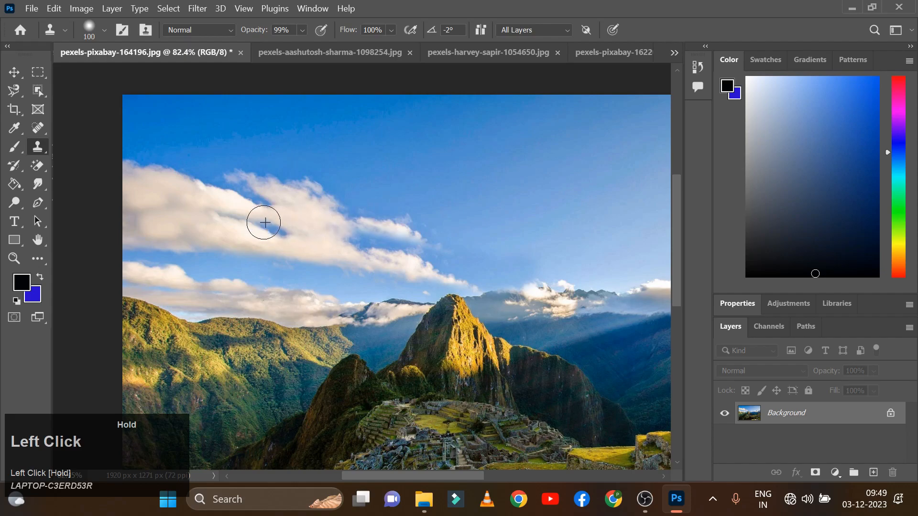
Clone two rows of clouds across the upper sky and revert the photo to its saved state
drag(647, 124, 278, 138)
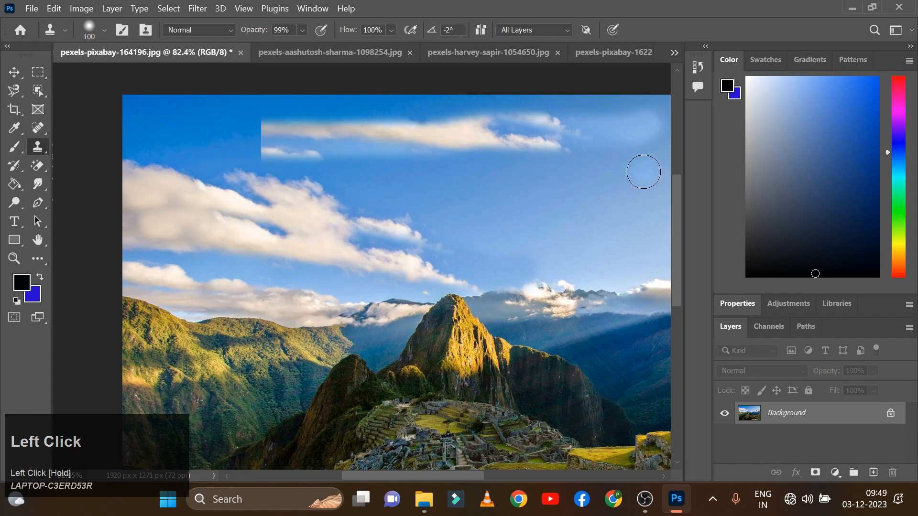
drag(564, 178, 289, 176)
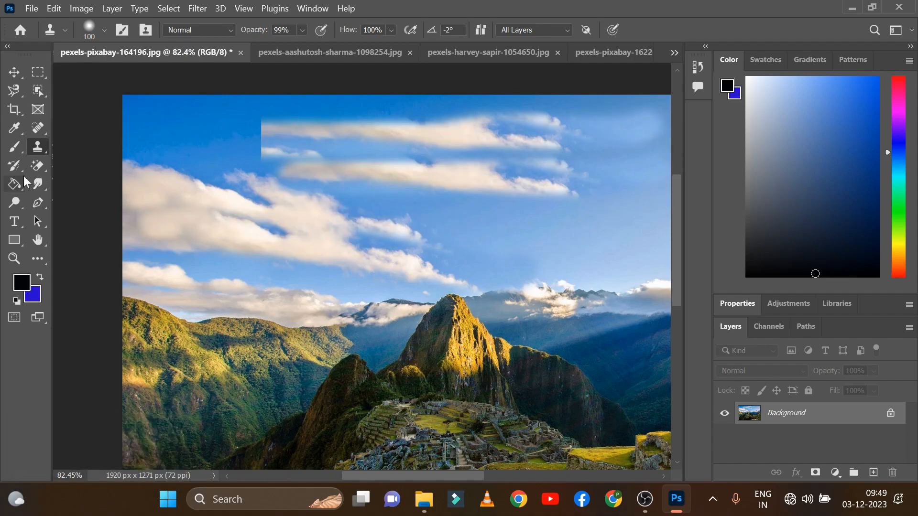
click(30, 9)
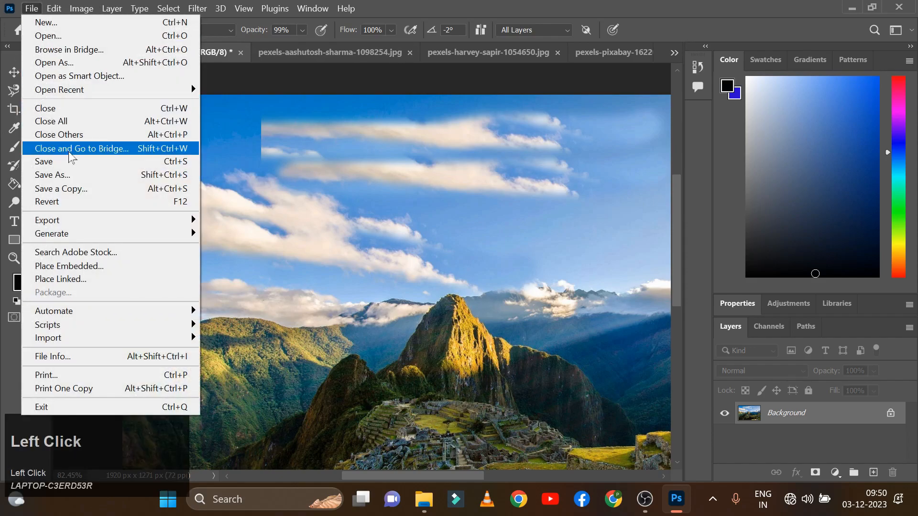
click(47, 202)
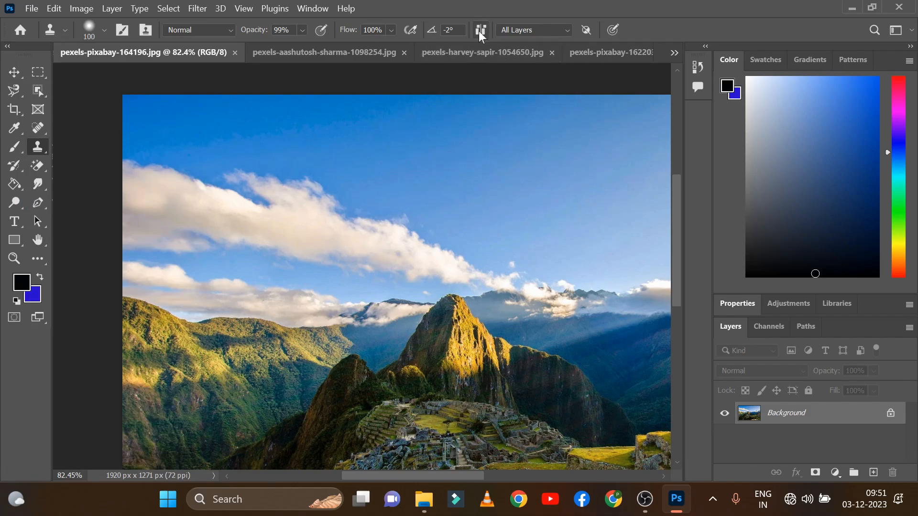
Stamp sampled sky in separate dabs along the photo's upper edge with Aligned off, and in a second row below with Aligned on
alt+click(446, 225)
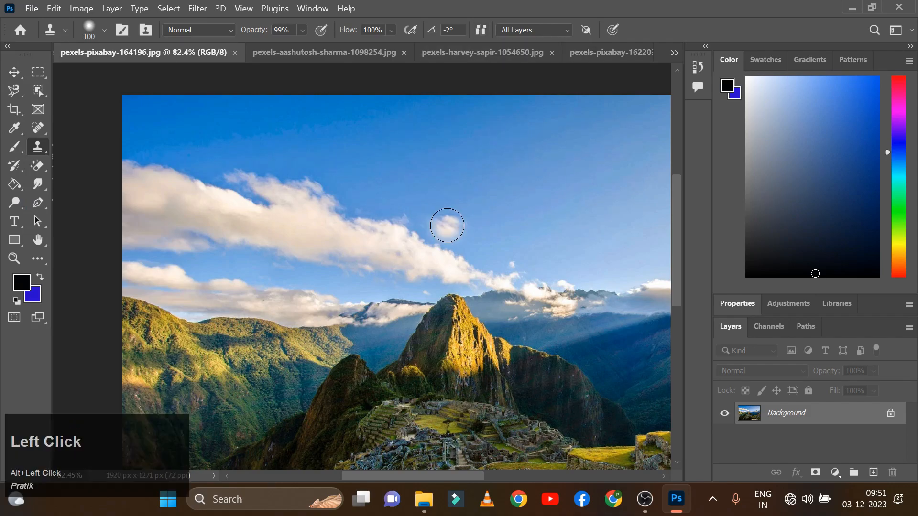
alt+click(475, 226)
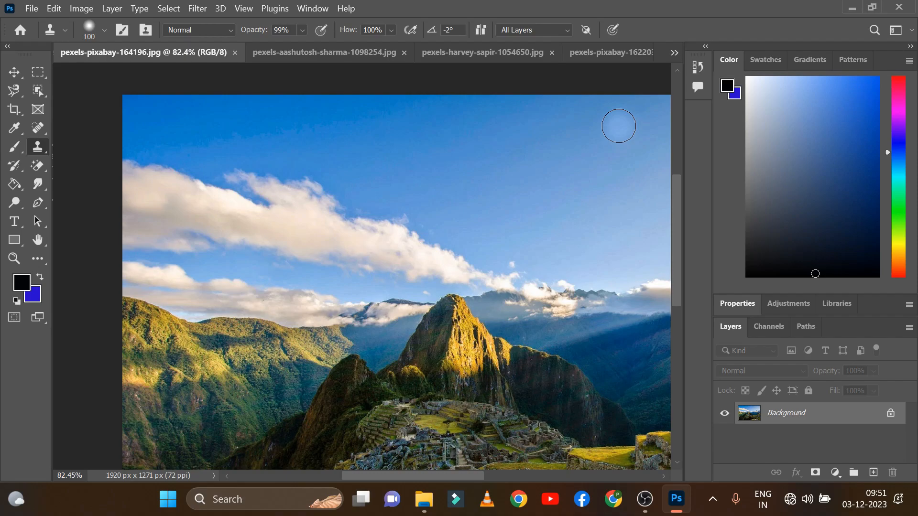
mouse_move(610, 129)
mouse_down()
mouse_move(627, 123)
mouse_move(141, 120)
mouse_up()
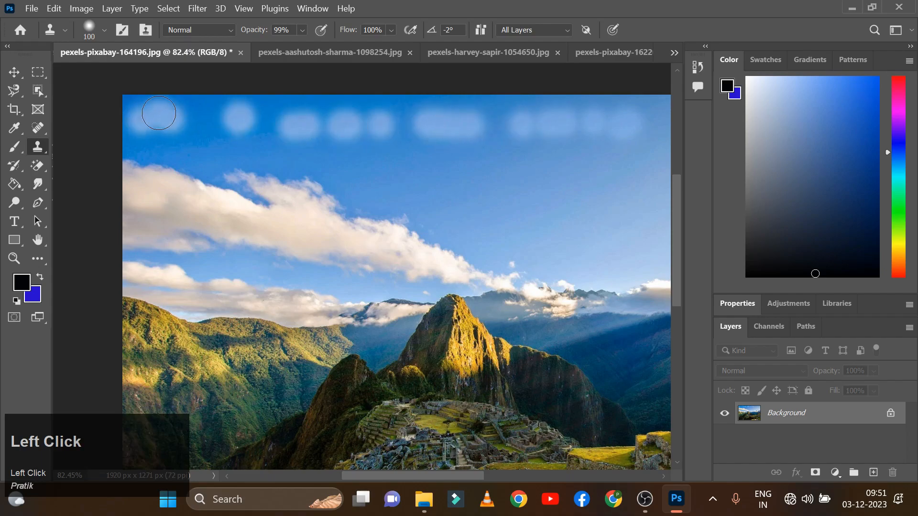
click(187, 120)
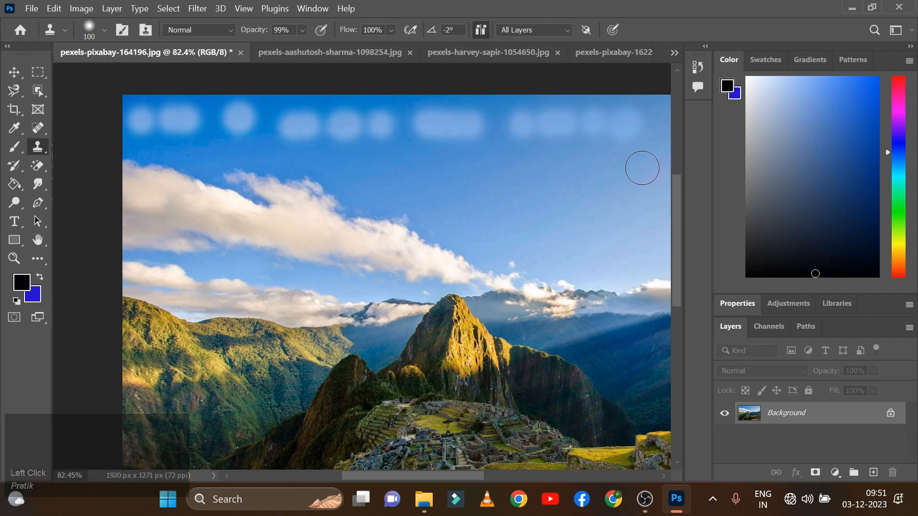
alt+click(498, 231)
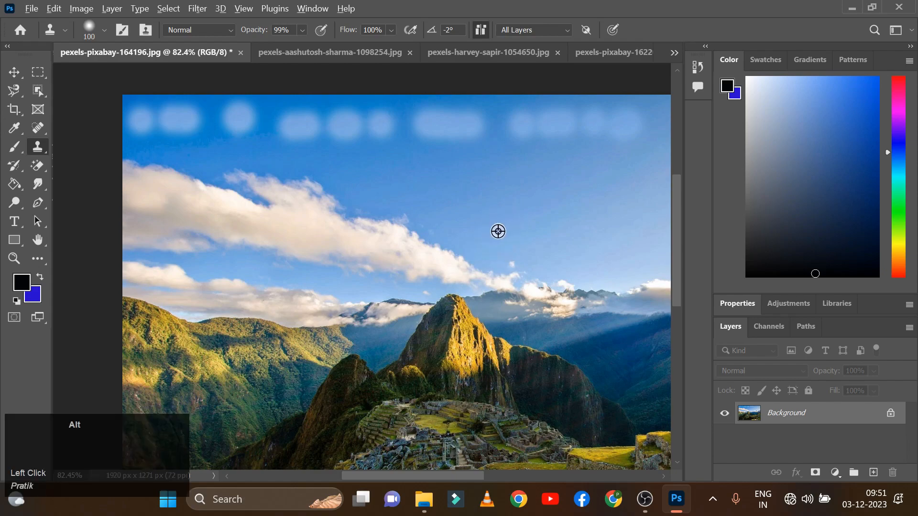
mouse_move(617, 156)
mouse_down()
mouse_move(476, 173)
mouse_move(283, 159)
mouse_up()
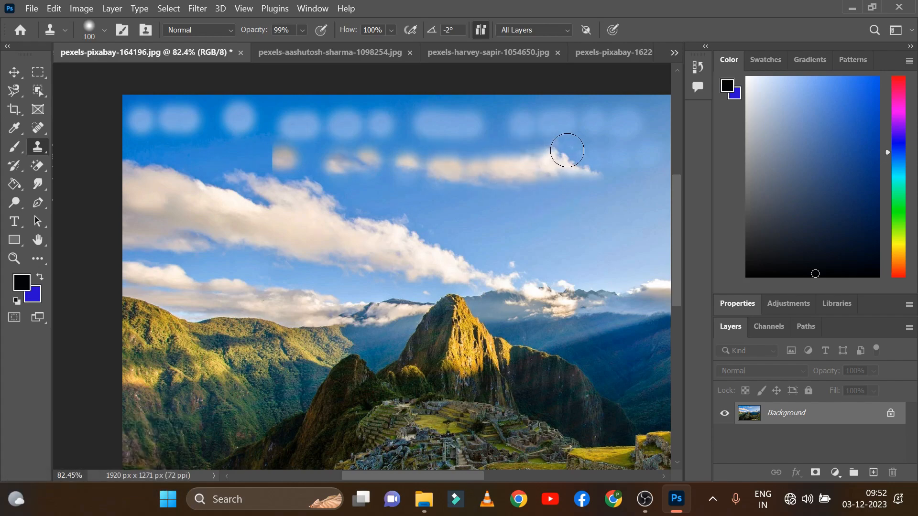
Stamp a third row of sky dabs with Aligned sampling off and revert the photo to its saved state
click(480, 30)
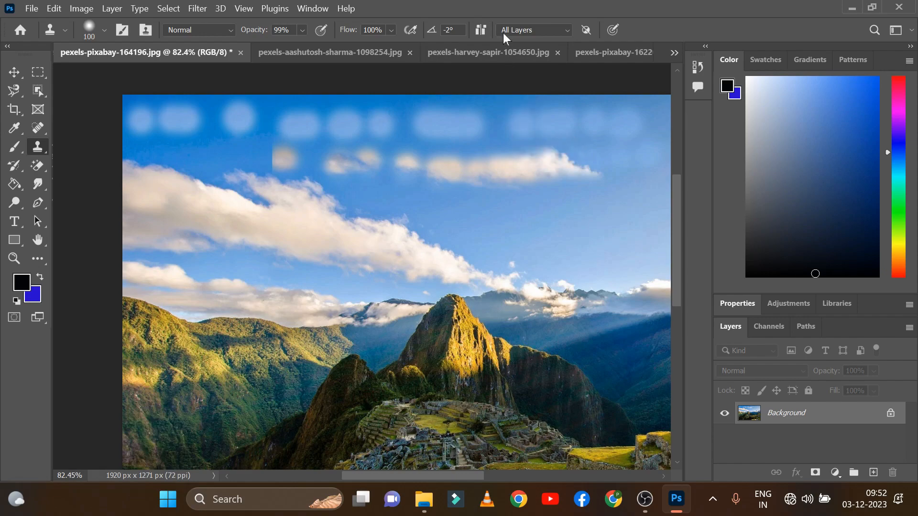
click(479, 30)
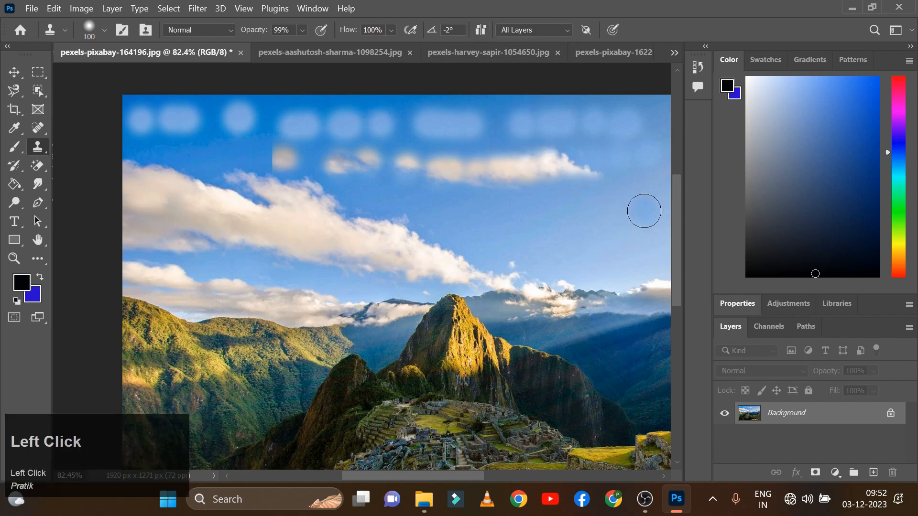
drag(330, 197, 444, 196)
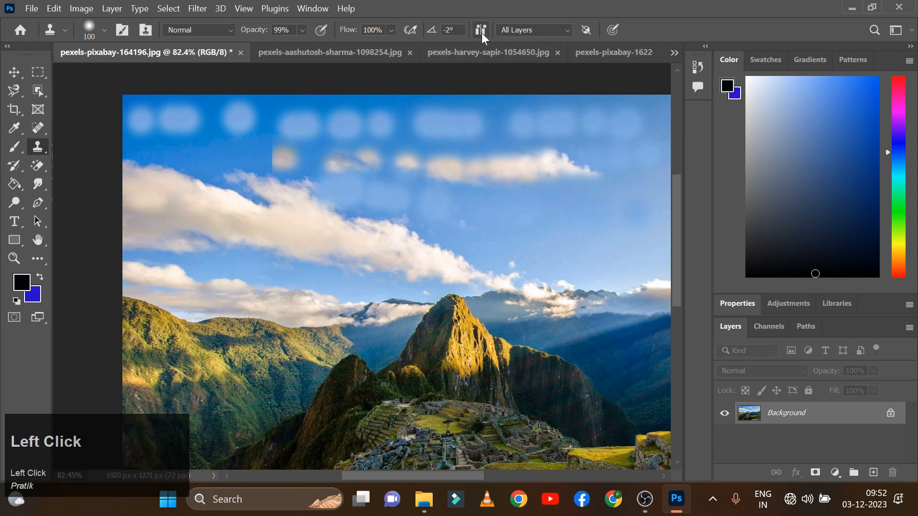
alt+click(624, 189)
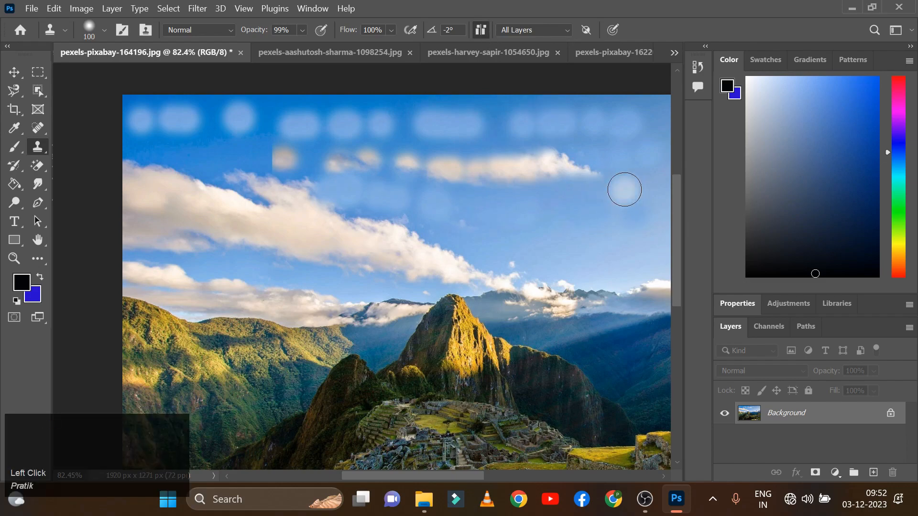
click(29, 8)
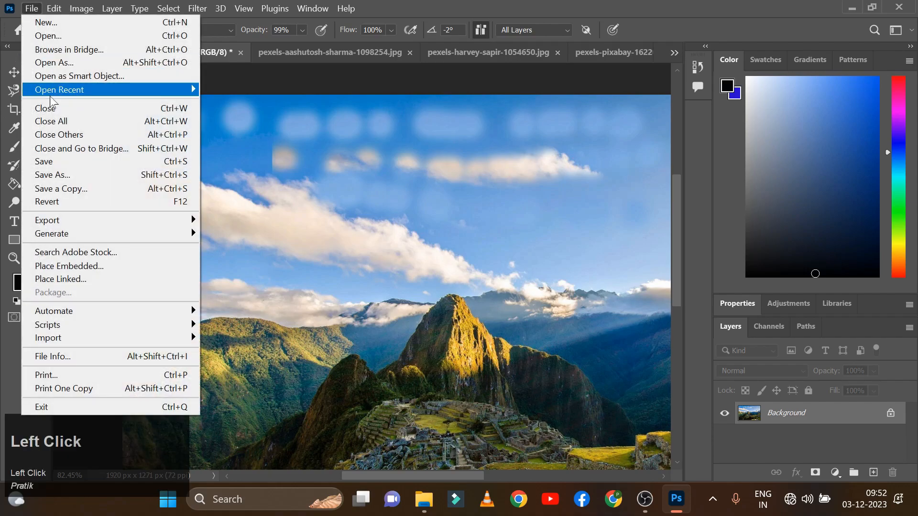
click(34, 199)
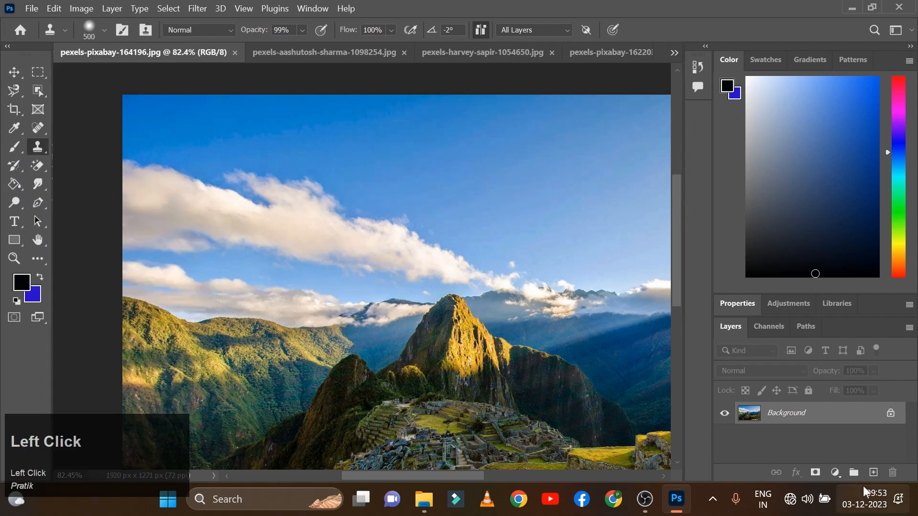
Add a new layer above the Background and reduce the clone brush size to 300 px
click(874, 480)
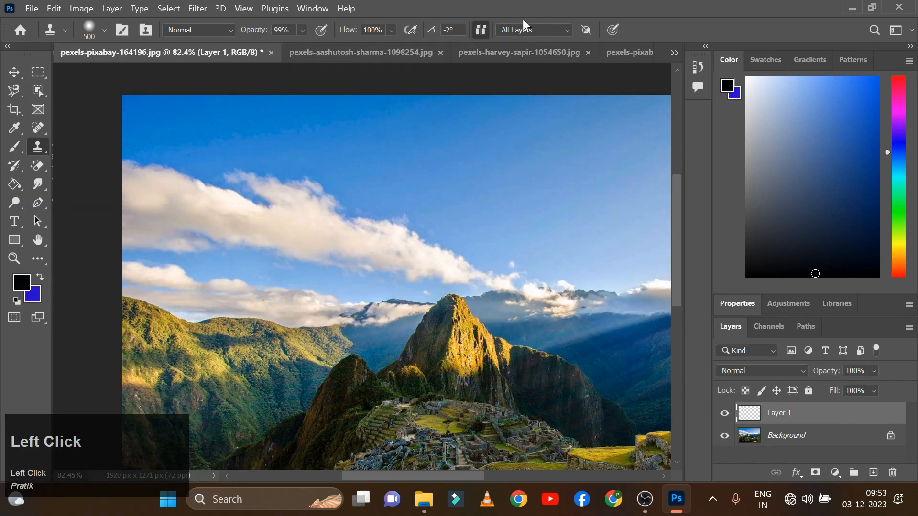
drag(478, 306, 531, 302)
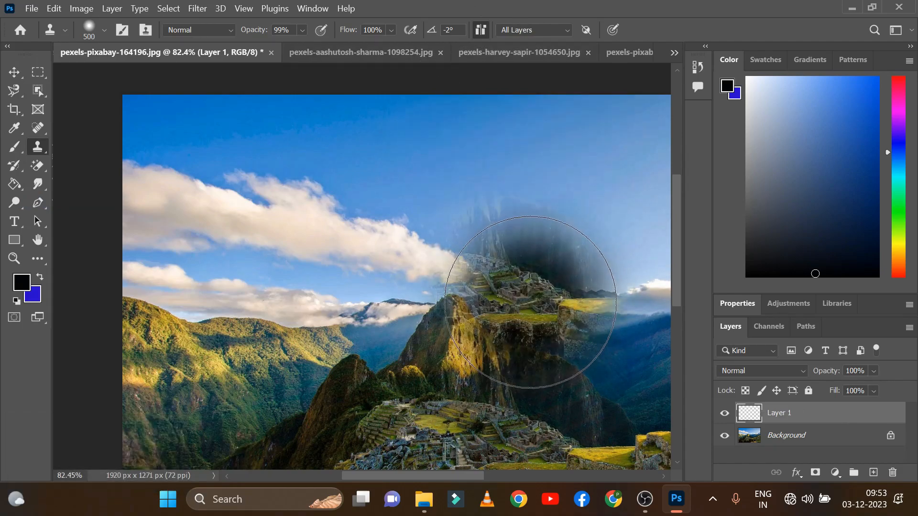
key(bracketleft)
key(bracketleft)
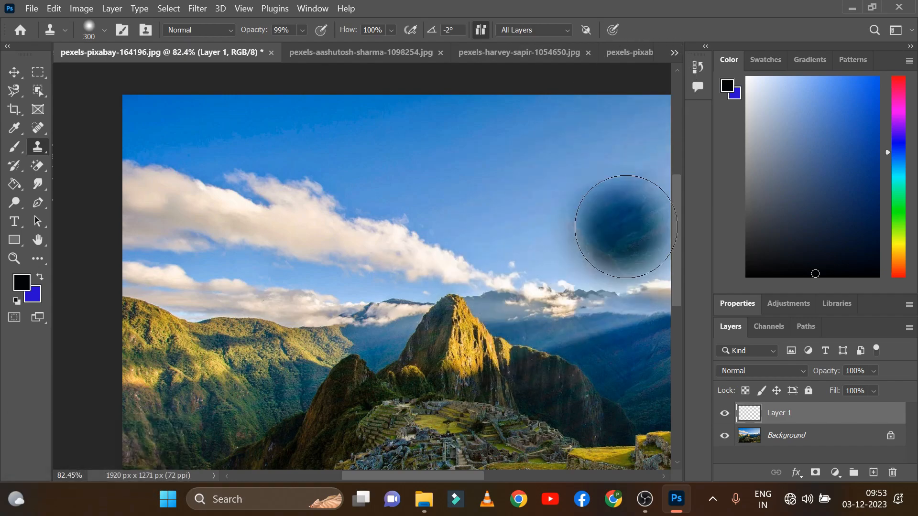
Sample the right-hand sky and clone the clouds, mountain peak and horizon higher up onto Layer 1
alt+click(634, 203)
mouse_move(652, 129)
mouse_down()
mouse_move(582, 129)
mouse_move(522, 146)
mouse_move(142, 132)
mouse_move(123, 123)
mouse_move(88, 144)
mouse_up()
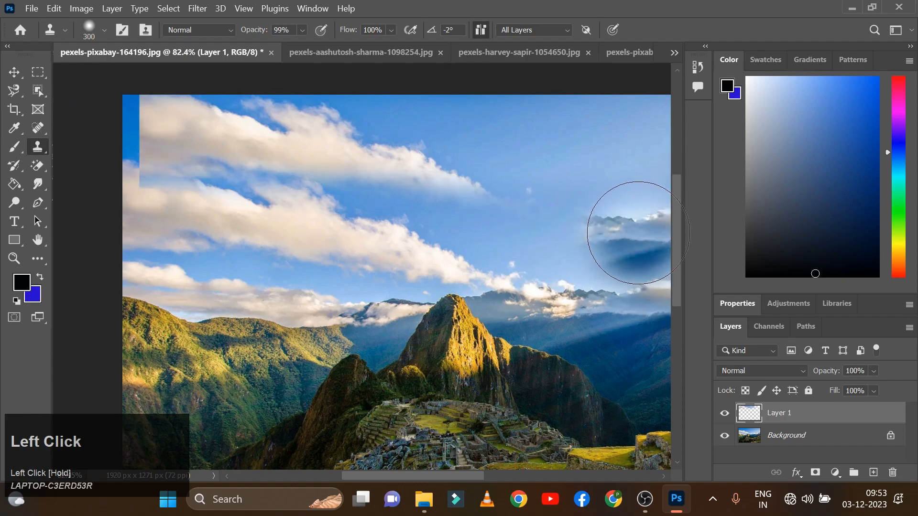
mouse_move(615, 229)
mouse_down()
mouse_move(349, 205)
mouse_move(363, 217)
mouse_up()
mouse_move(453, 246)
mouse_down()
mouse_move(499, 247)
mouse_move(497, 258)
mouse_up()
Hide the Background layer and switch from the Magic Eraser to the Eraser Tool
click(725, 436)
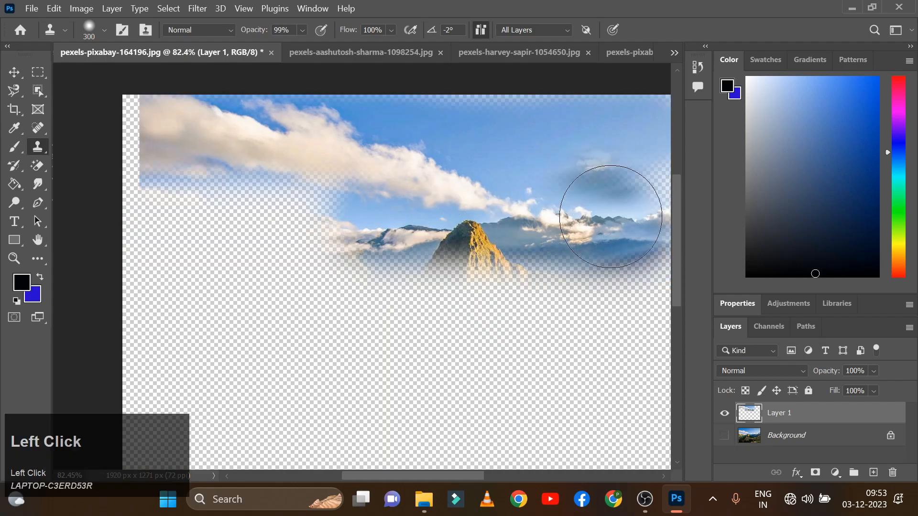
click(42, 170)
right_click(38, 163)
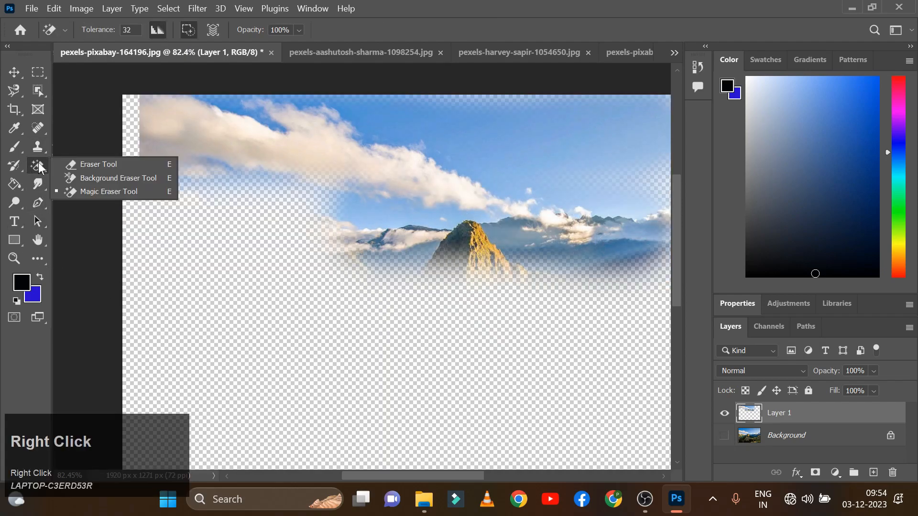
click(65, 166)
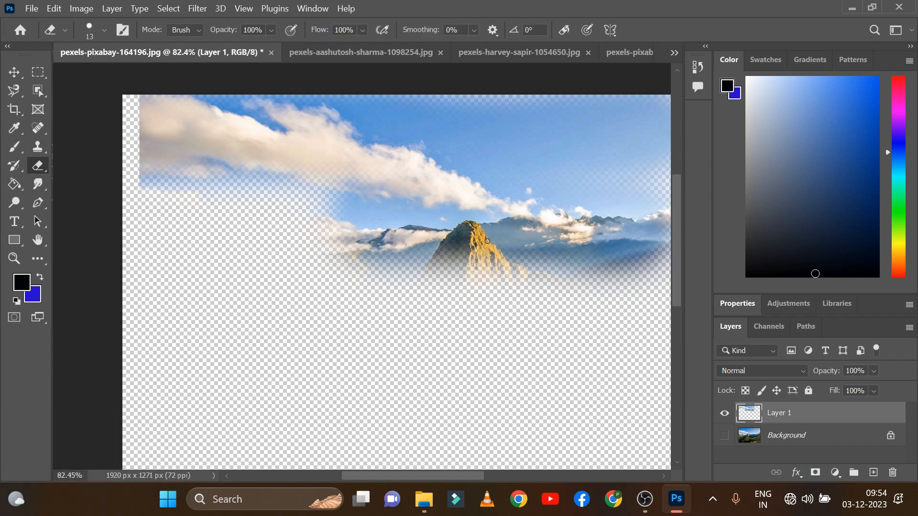
Set the eraser brush size to 175 px
key(bracketright)
key(bracketright)
key(bracketright)
key(bracketright)
key(bracketright)
key(bracketright)
key(bracketright)
key(bracketright)
key(bracketright)
key(bracketright)
key(bracketright)
key(bracketright)
key(bracketright)
key(bracketright)
key(bracketright)
key(bracketleft)
key(bracketleft)
key(bracketleft)
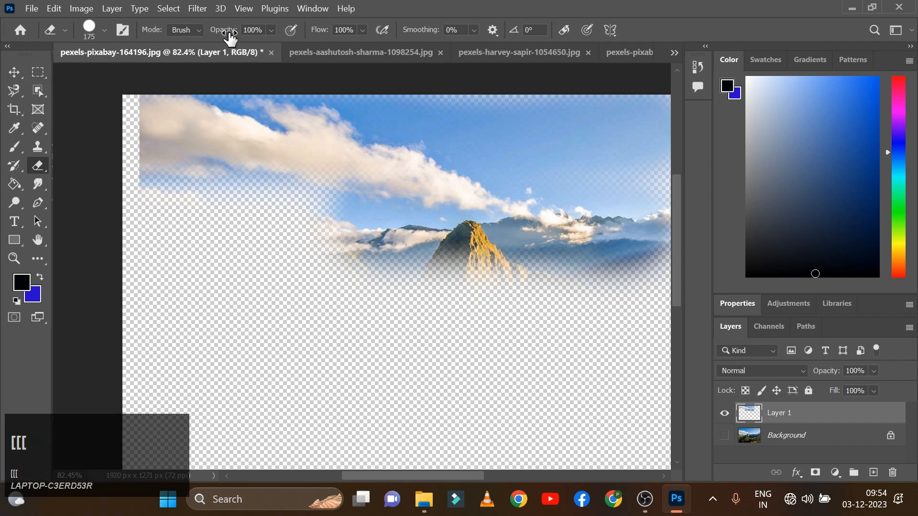
Set the eraser's smoothing to 36% and its brush hardness to 46%
click(475, 30)
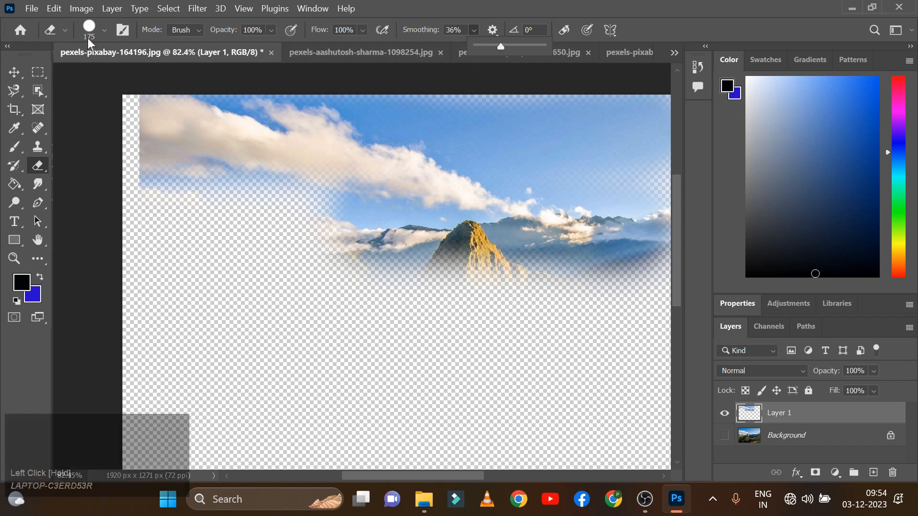
click(105, 30)
drag(171, 105, 123, 118)
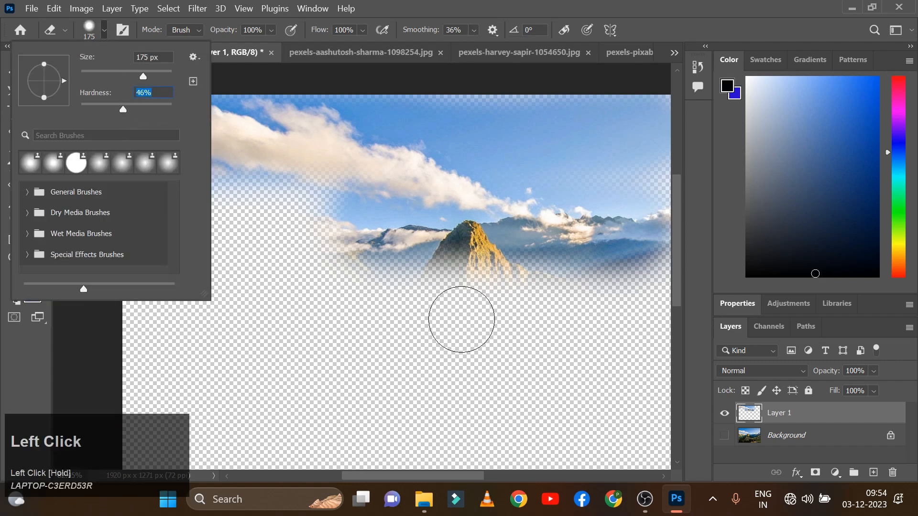
Erase the cloned mountains and horizon below the clouds on Layer 1 and show the Background layer again
mouse_move(352, 247)
mouse_down()
mouse_move(379, 241)
mouse_move(527, 263)
mouse_move(387, 287)
mouse_move(436, 314)
mouse_move(537, 272)
mouse_move(670, 242)
mouse_move(599, 250)
mouse_move(440, 242)
mouse_move(568, 250)
mouse_move(643, 236)
mouse_up()
drag(628, 288, 619, 297)
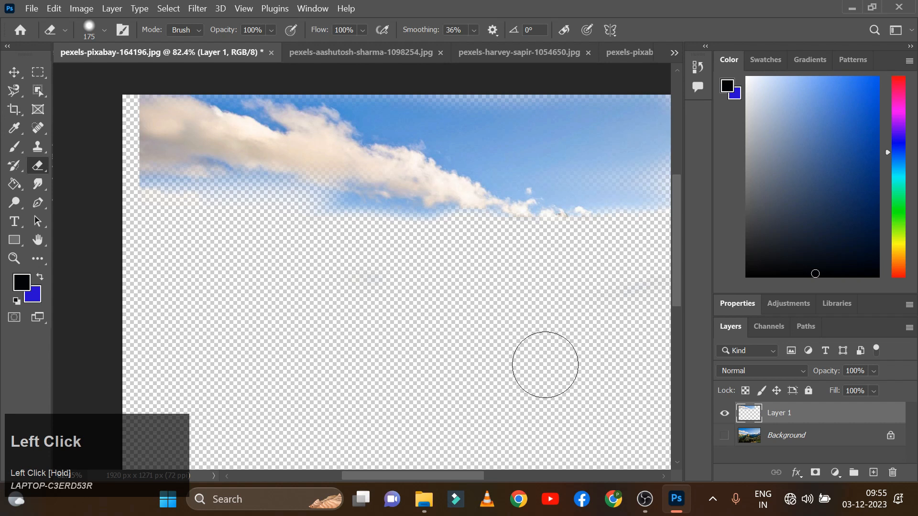
click(725, 435)
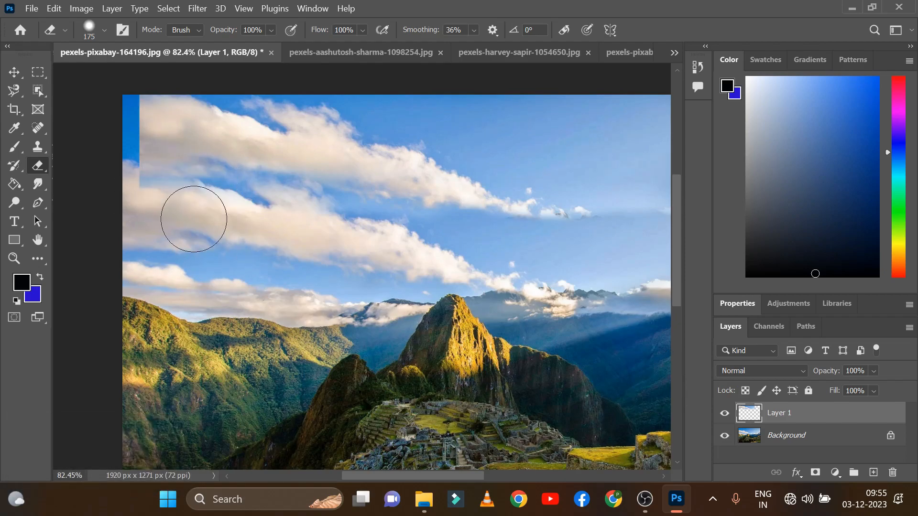
With the Clone Stamp Tool, sample the left-hand cloud and fill the gap at the sky's left edge on Layer 1
click(38, 146)
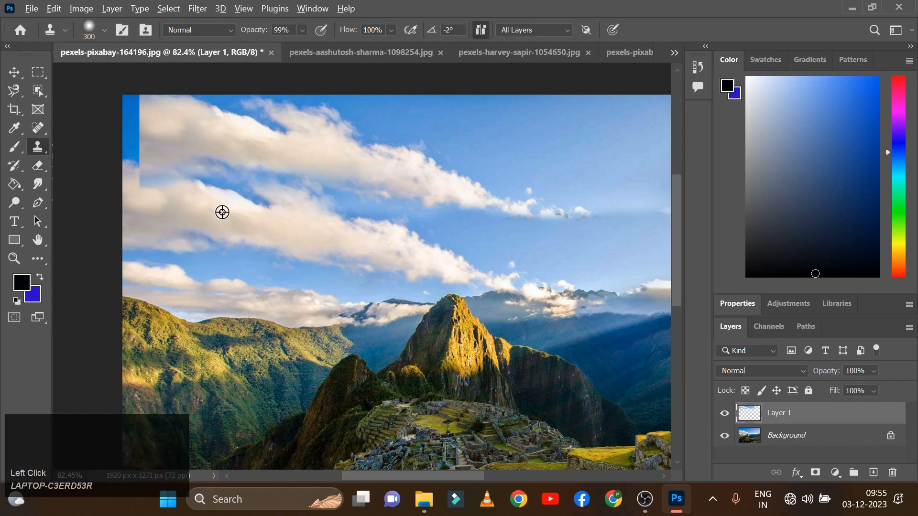
alt+click(211, 214)
mouse_move(186, 121)
mouse_down()
mouse_move(98, 129)
mouse_move(127, 161)
mouse_move(100, 161)
mouse_move(170, 197)
mouse_move(273, 231)
mouse_move(235, 216)
mouse_move(163, 231)
mouse_move(109, 221)
mouse_up()
Try stamping sampled cloud along the horizon beside the peak and undo the stamp
alt+click(234, 216)
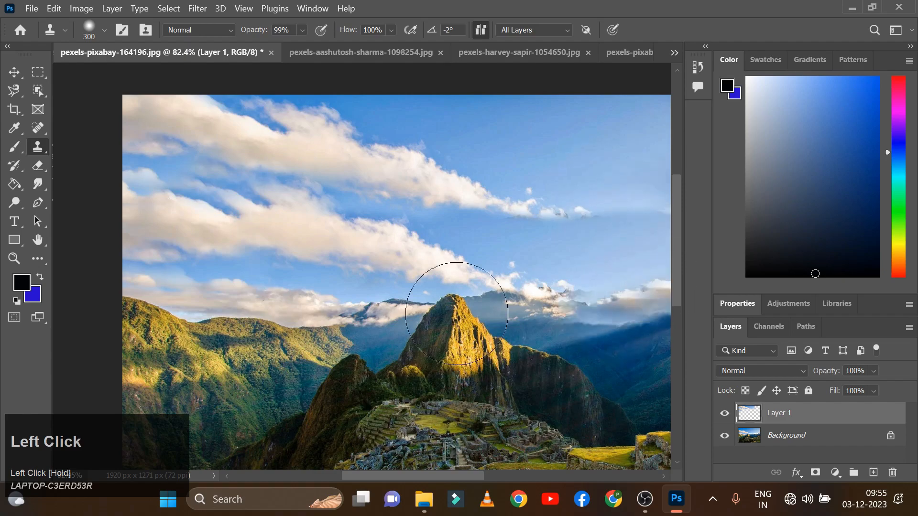
click(331, 306)
key(ctrl+z)
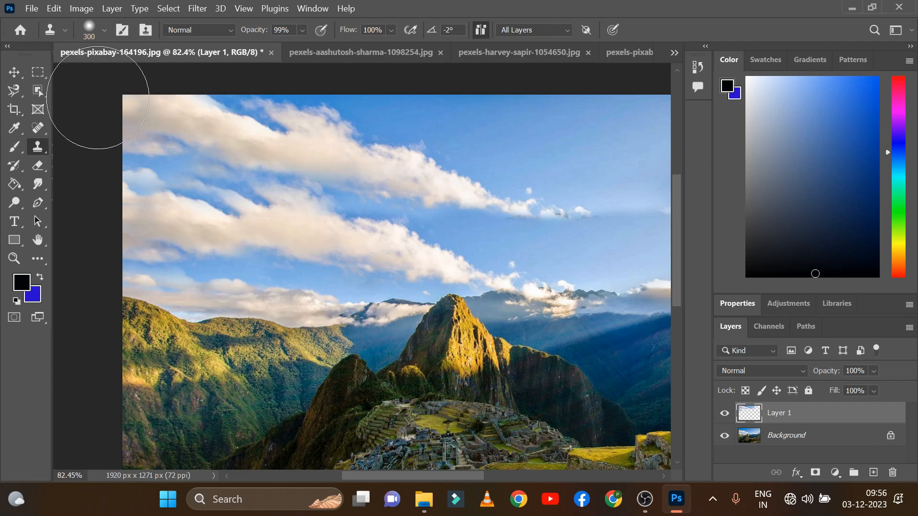
Show the Clone Source settings and sample the stone ruins below the peak as the first clone source
click(314, 9)
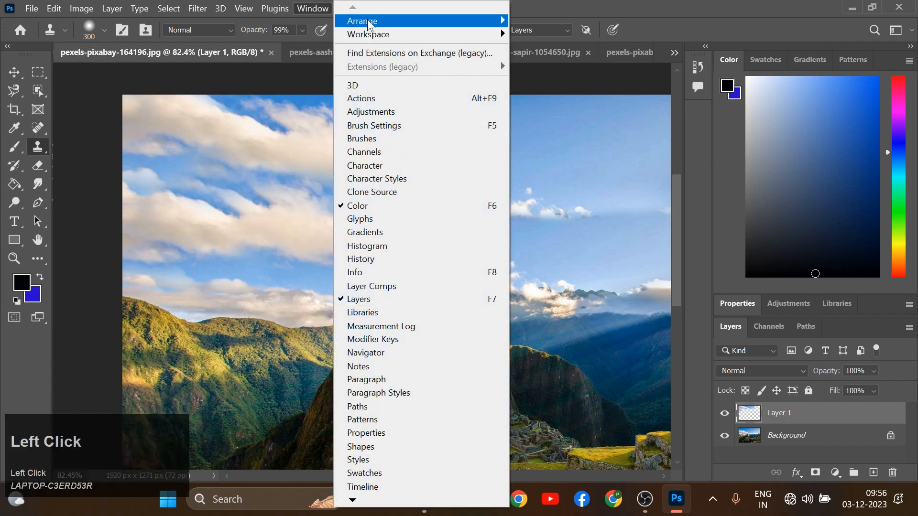
click(372, 192)
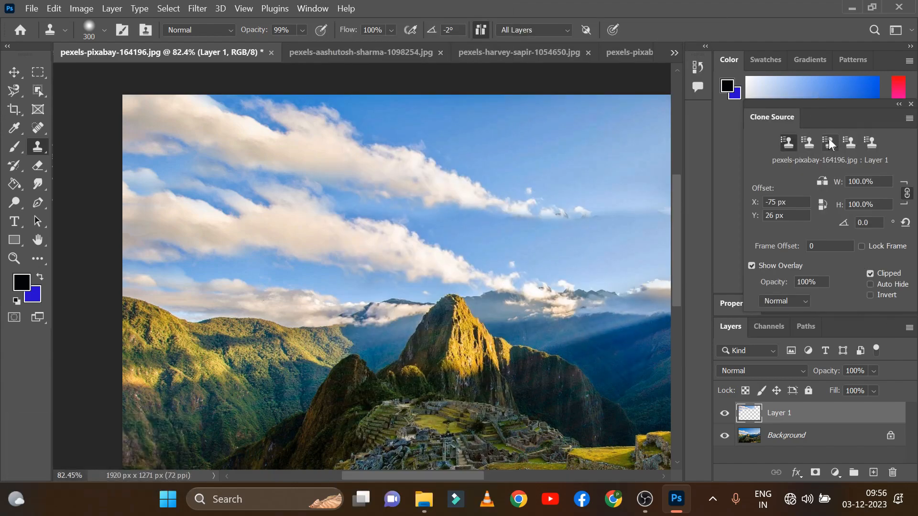
click(786, 144)
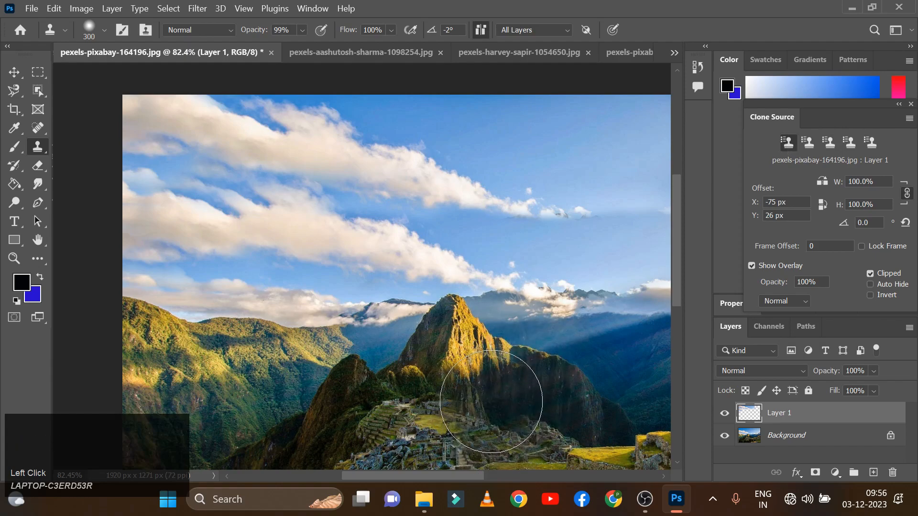
click(491, 402)
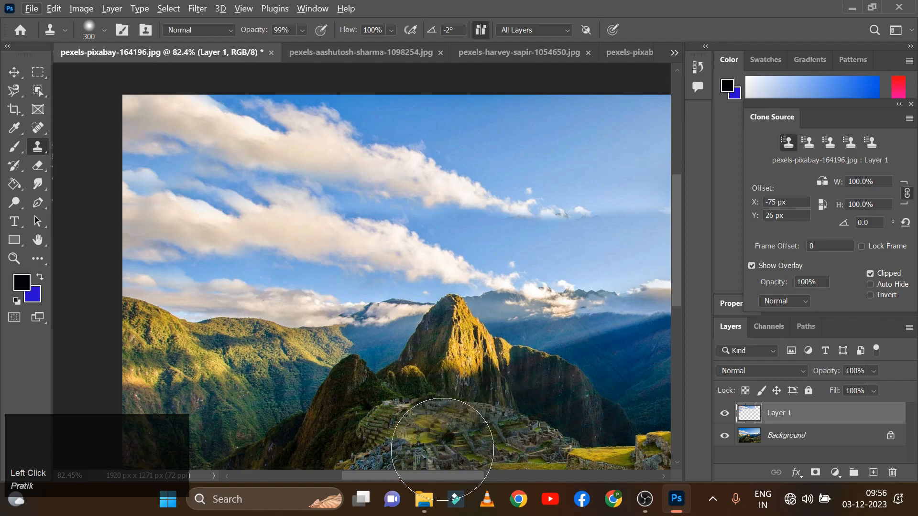
alt+click(446, 445)
Sample the dark ridge beside the peak, the blue slope behind it, the clear sky and a cloud as clone sources two to five
click(808, 142)
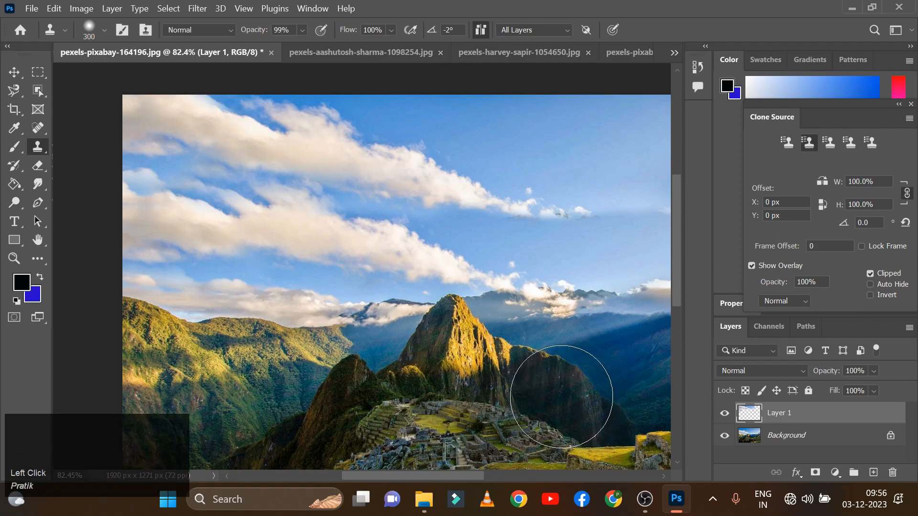
alt+click(580, 378)
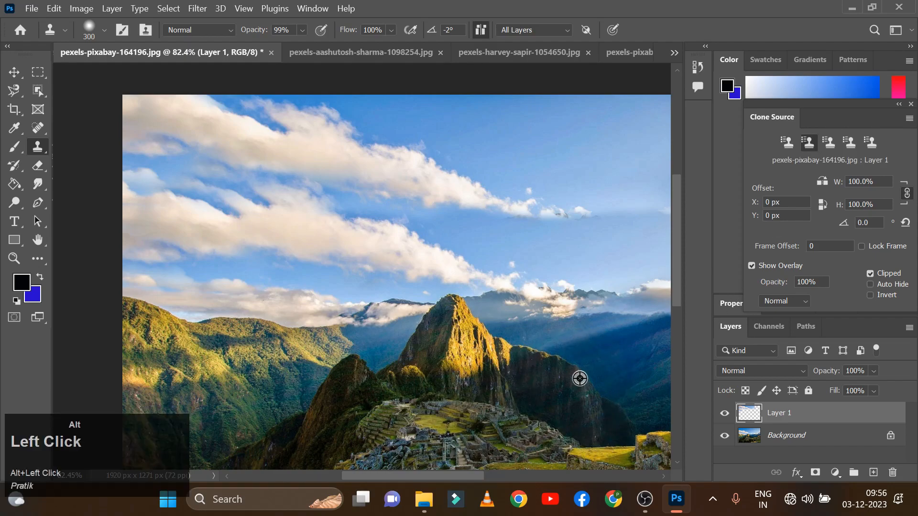
click(830, 143)
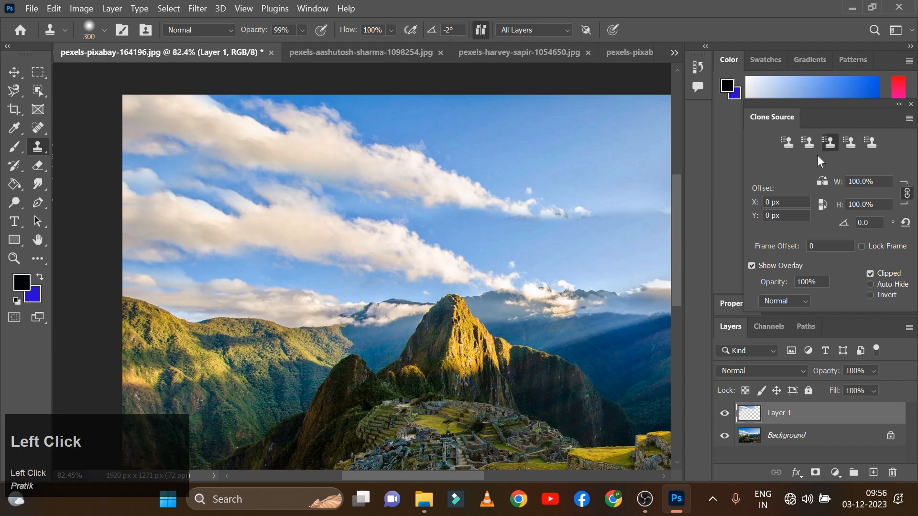
alt+click(622, 332)
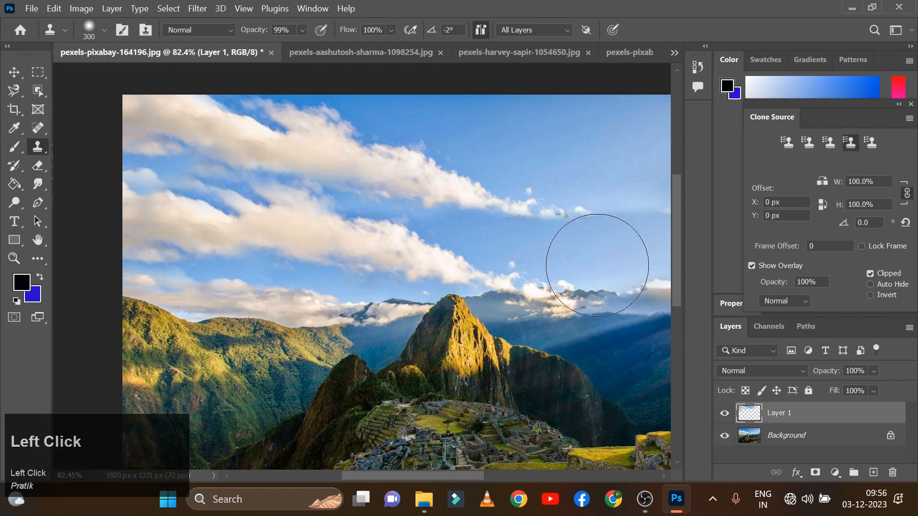
alt+click(631, 139)
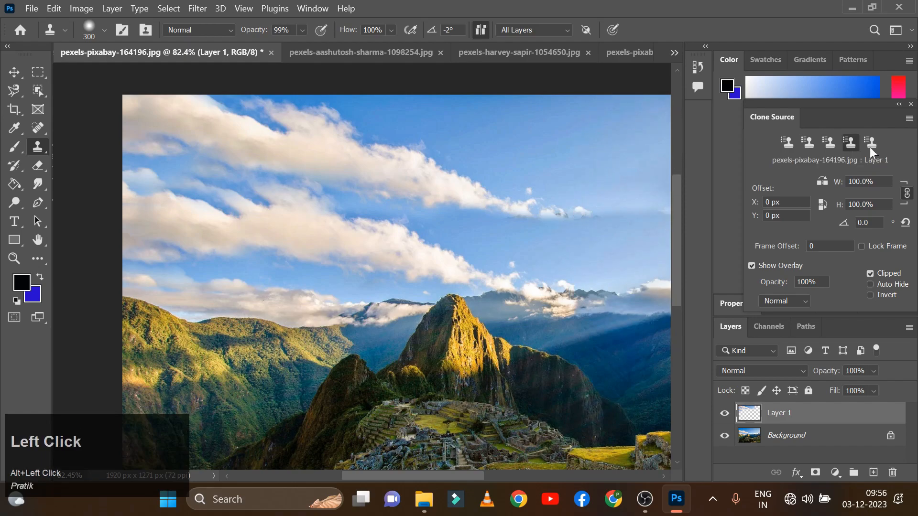
click(870, 147)
alt+click(257, 221)
alt+click(459, 280)
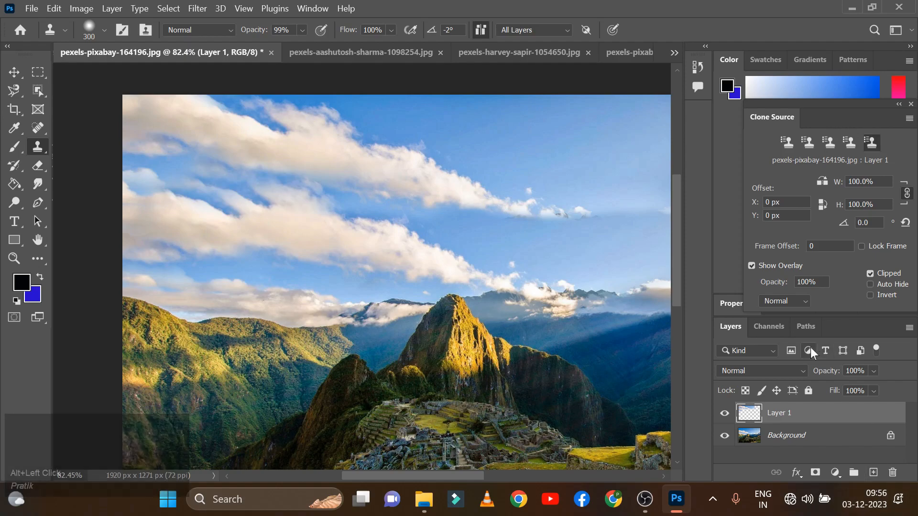
Stamp the ruins from the first clone source onto the photo's upper-left cloud and try the other four sources in the sky
click(785, 142)
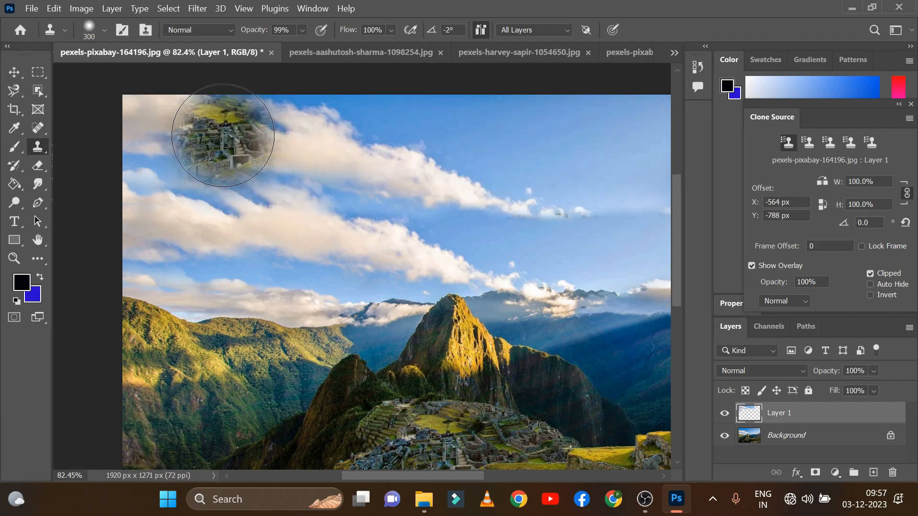
click(221, 140)
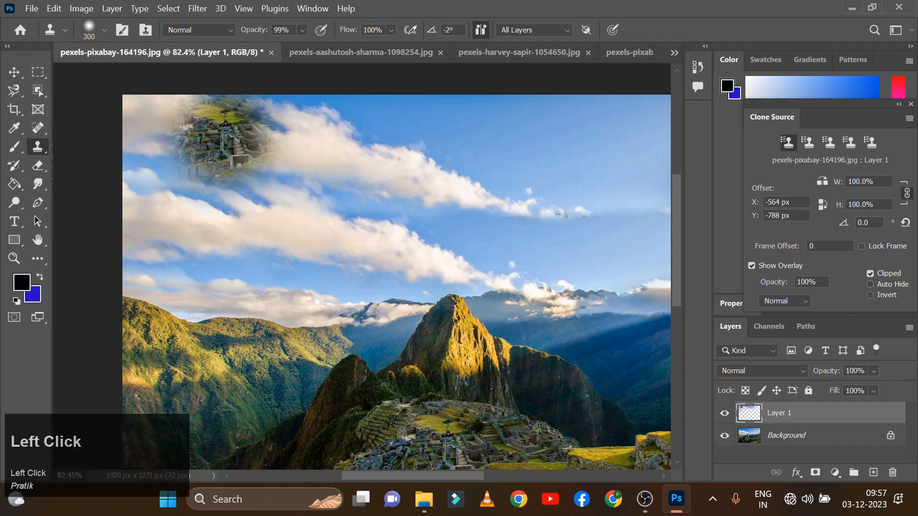
click(810, 143)
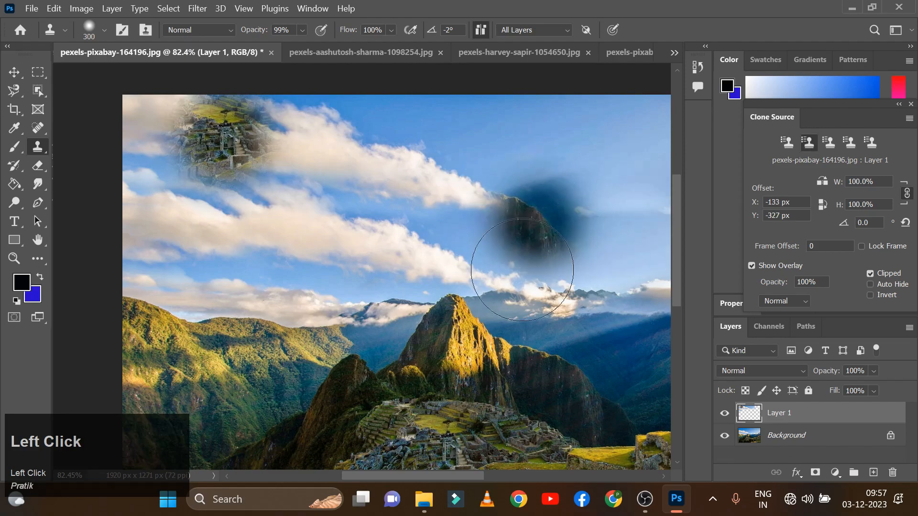
click(828, 142)
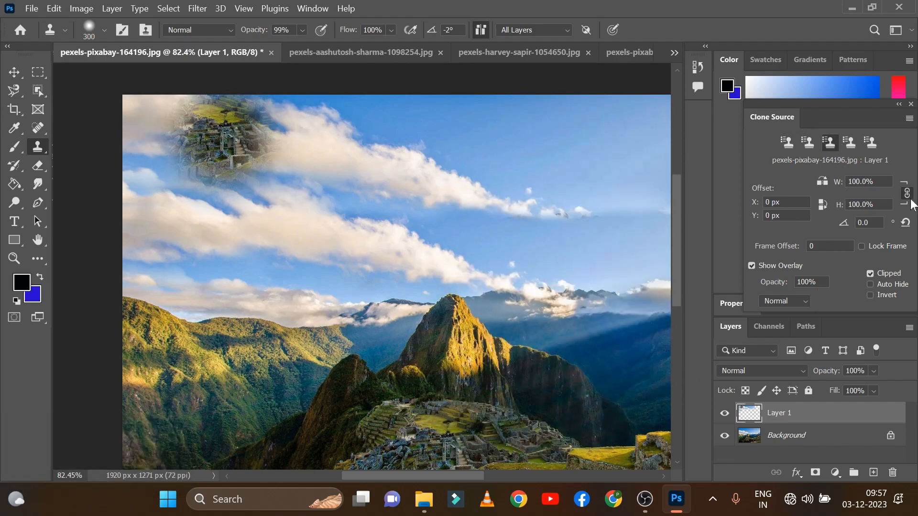
click(852, 147)
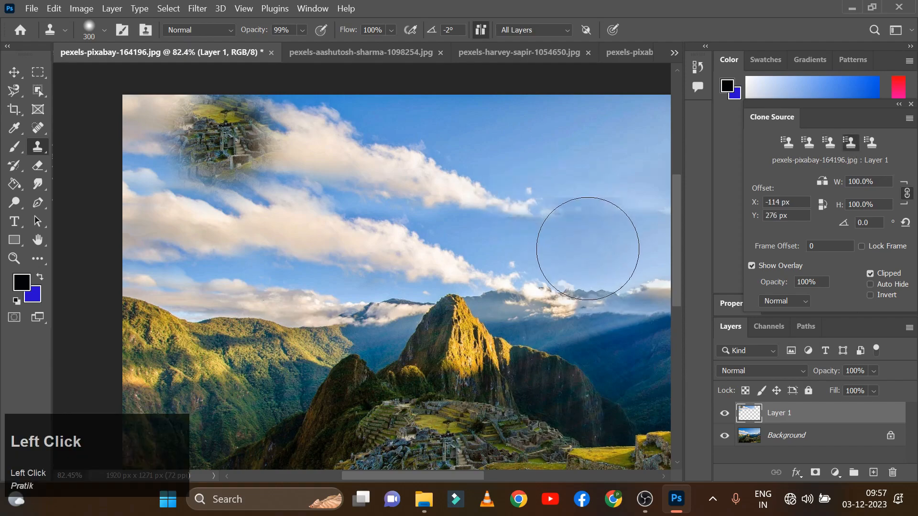
click(870, 142)
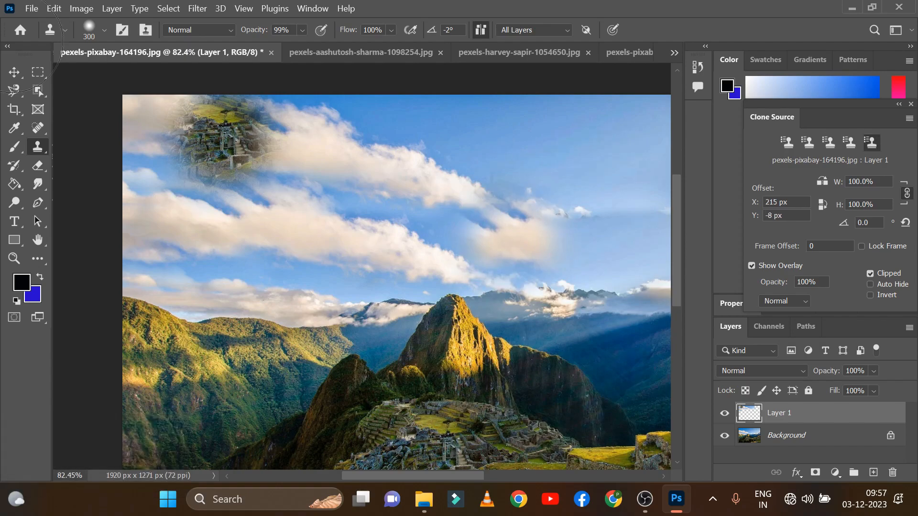
click(306, 9)
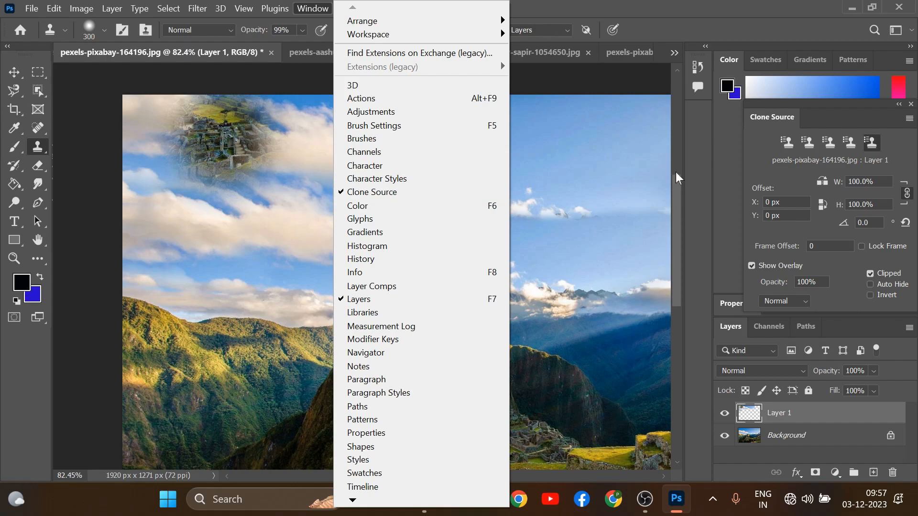
click(729, 161)
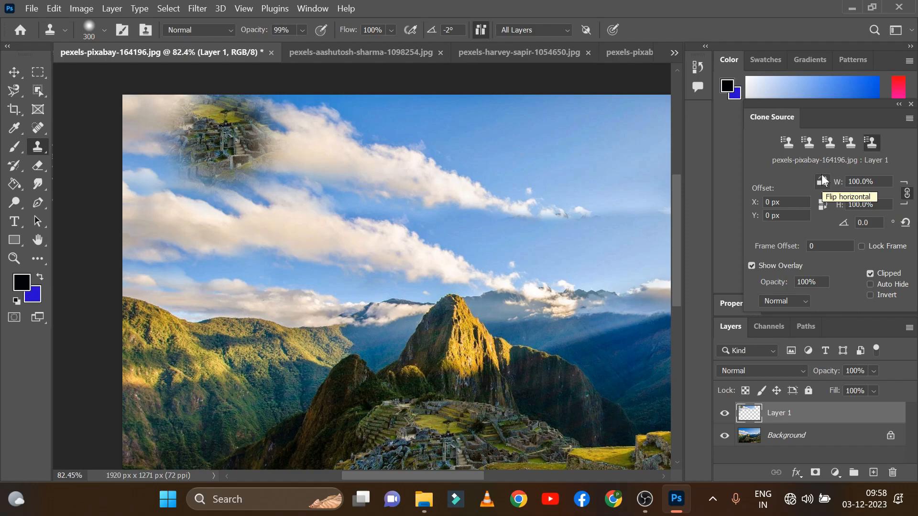
Switch to the puppy photo pexels-pixabay-39388.jpg and frame the puppy's face
click(336, 56)
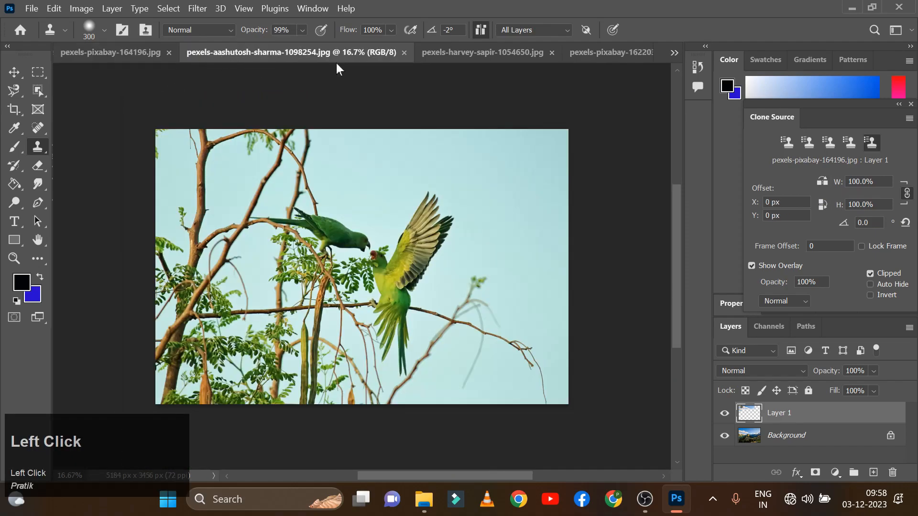
click(515, 53)
click(674, 52)
click(639, 118)
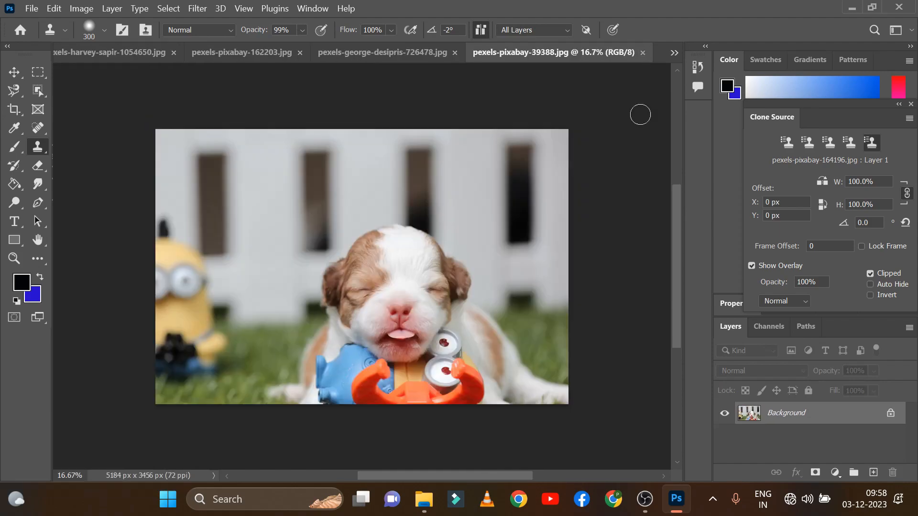
scroll(448, 309, up, 5)
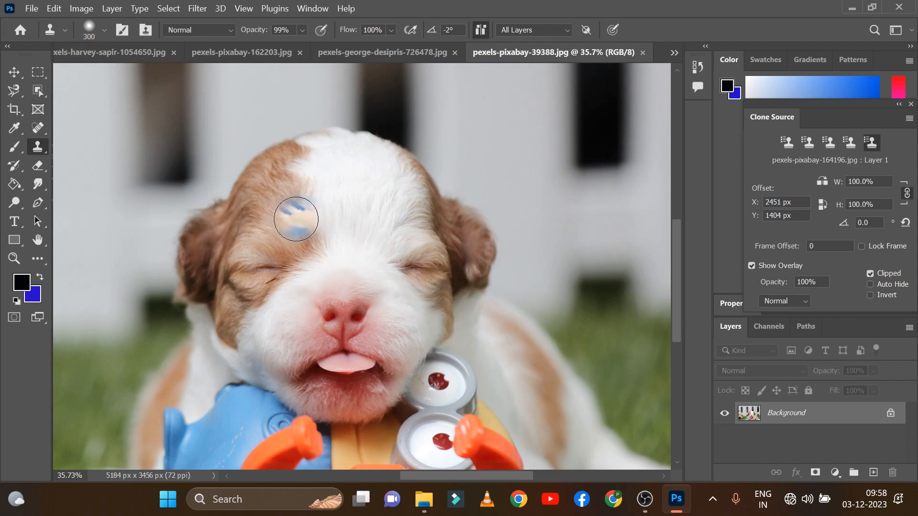
Try cloning the brown fur from the left of the puppy's forehead onto its right side without flipping, and revert the photo
alt+click(284, 178)
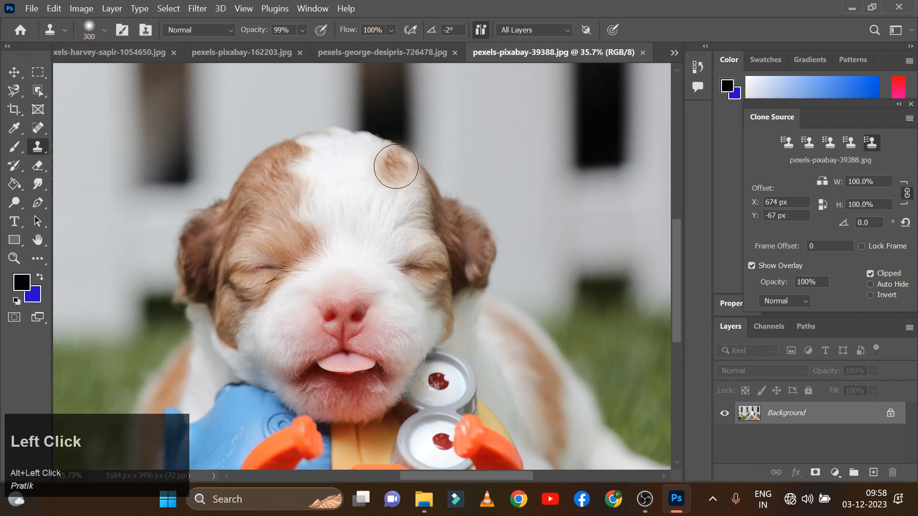
mouse_move(400, 168)
mouse_down()
mouse_move(385, 178)
mouse_move(417, 197)
mouse_move(389, 205)
mouse_move(408, 226)
mouse_move(369, 235)
mouse_move(398, 232)
mouse_move(386, 247)
mouse_move(361, 246)
mouse_move(410, 207)
mouse_up()
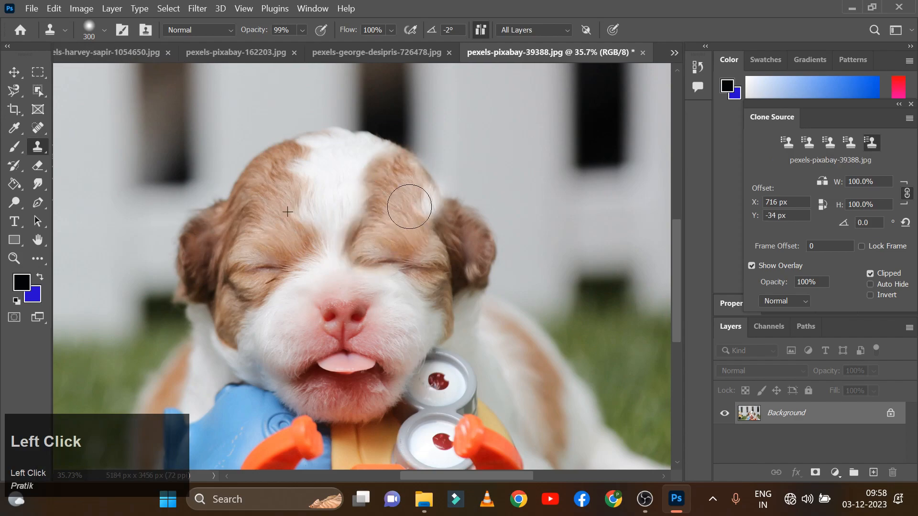
mouse_move(406, 167)
mouse_down()
mouse_move(354, 158)
mouse_move(492, 335)
mouse_move(426, 345)
mouse_move(376, 235)
mouse_move(366, 184)
mouse_move(336, 194)
mouse_move(368, 199)
mouse_move(331, 219)
mouse_move(354, 224)
mouse_move(387, 194)
mouse_up()
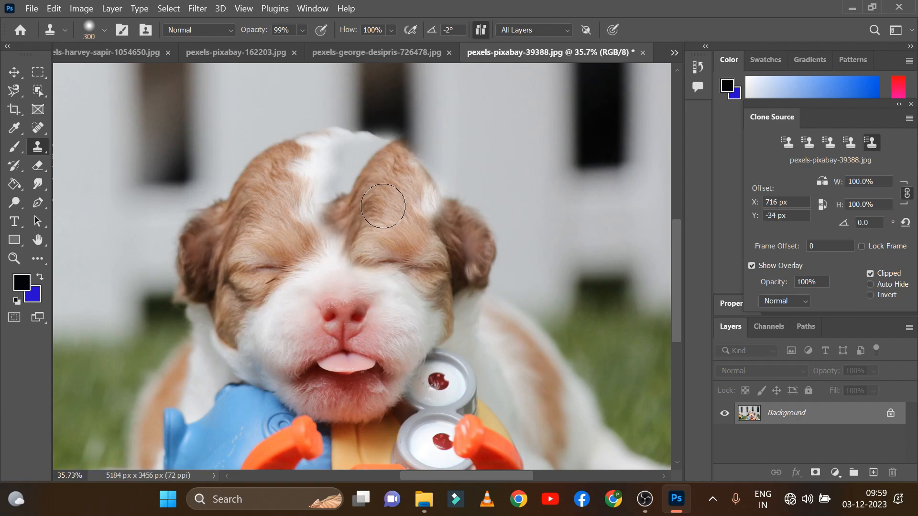
click(32, 8)
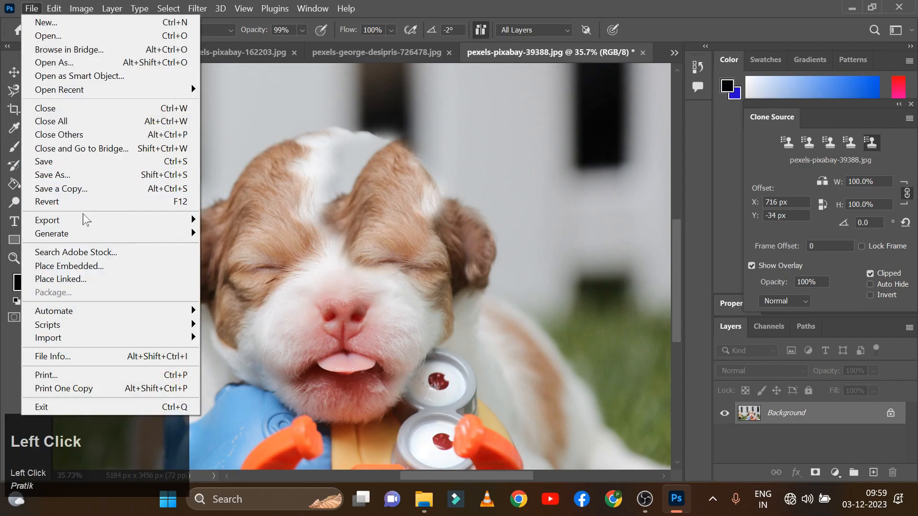
click(72, 201)
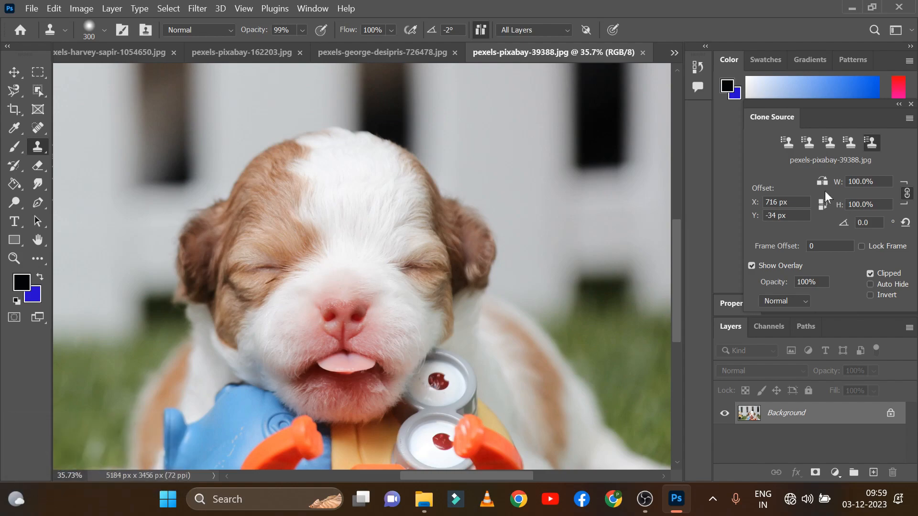
Flip the clone source horizontally, sample the brown fur at the puppy's left-hand eye and enlarge the brush to 700
click(818, 180)
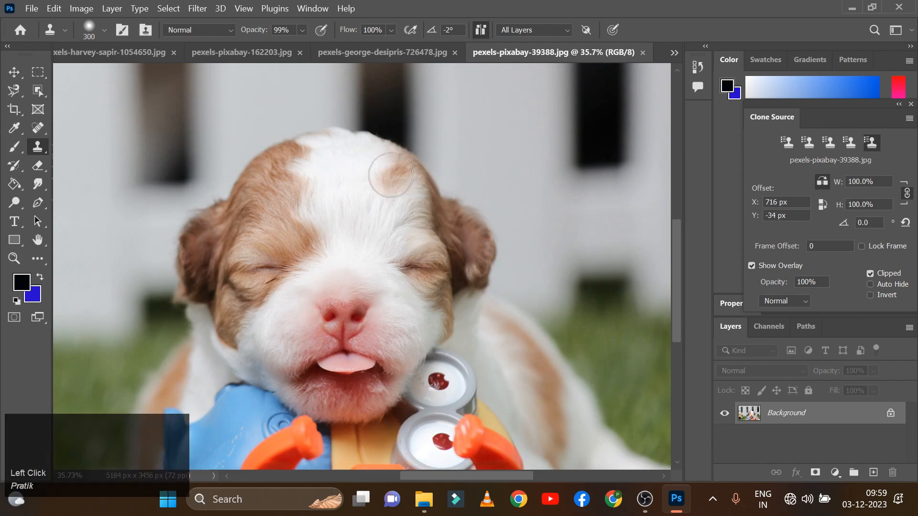
key(ctrl+y)
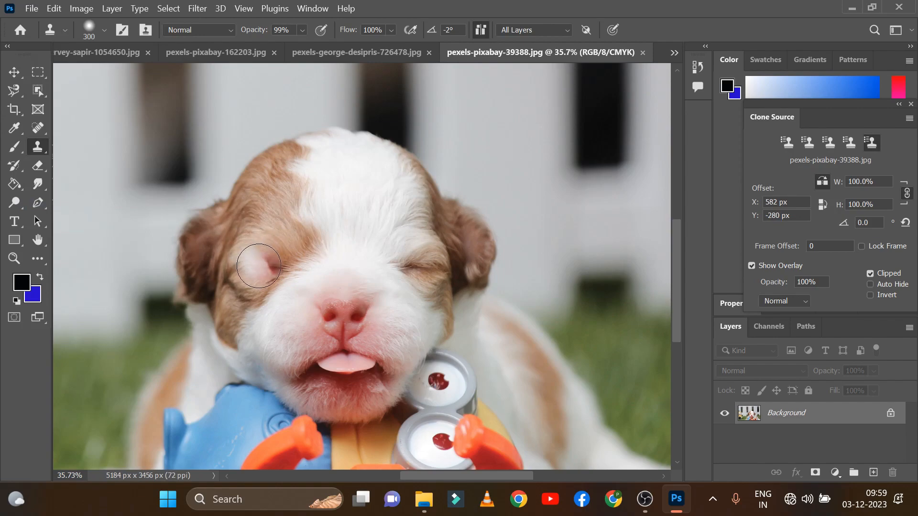
alt+click(288, 255)
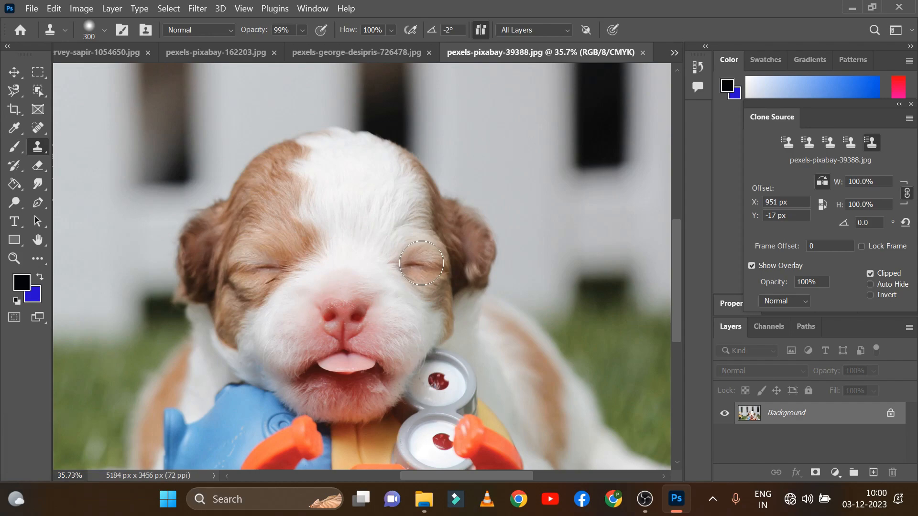
key(bracketright)
key(bracketright)
key(bracketright)
key(bracketright)
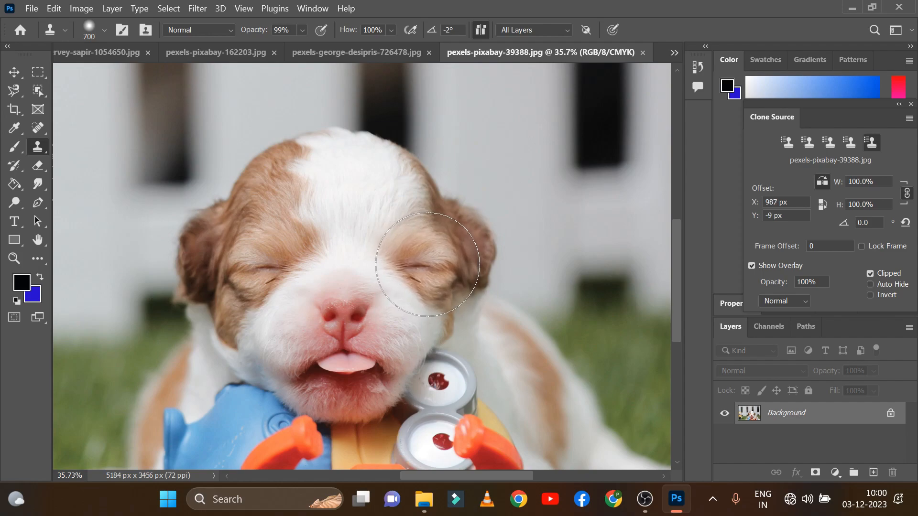
Clone the mirrored fur over the puppy's right-hand eye and across its forehead on the Background layer
mouse_move(426, 264)
mouse_down()
mouse_move(398, 191)
mouse_move(370, 179)
mouse_move(311, 190)
mouse_up()
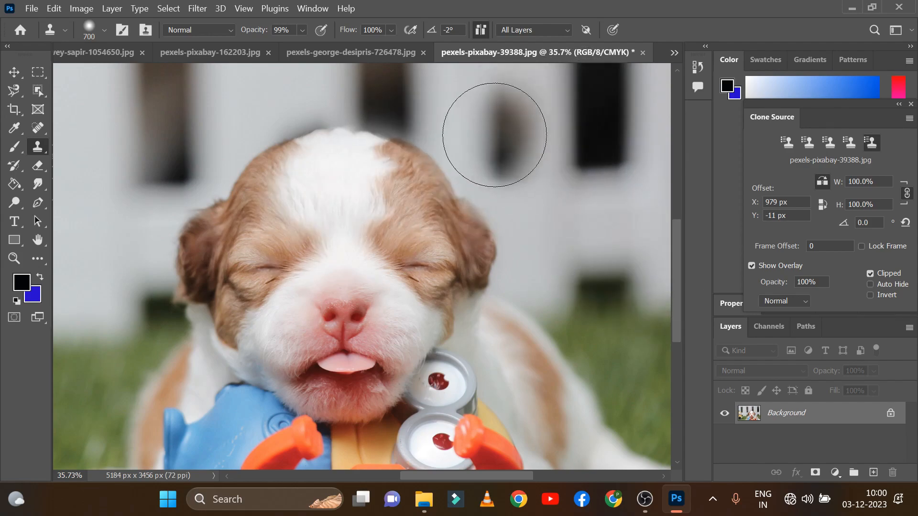
scroll(492, 136, up, 5)
scroll(447, 163, down, 5)
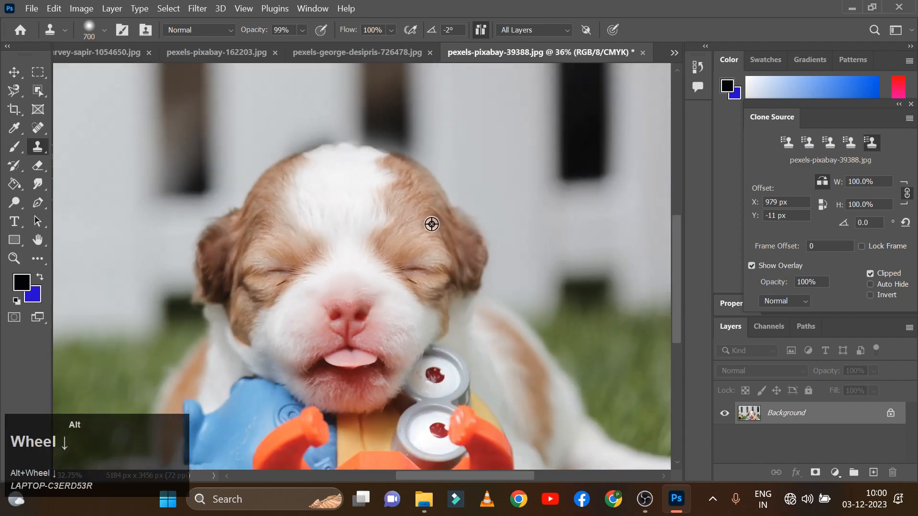
Revert the puppy photo to its saved state and add a new empty layer above the Background
click(30, 8)
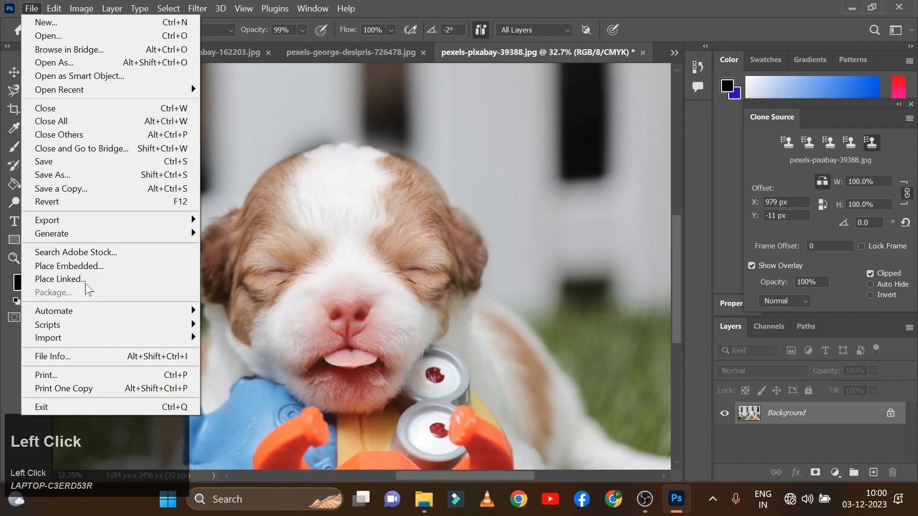
click(69, 202)
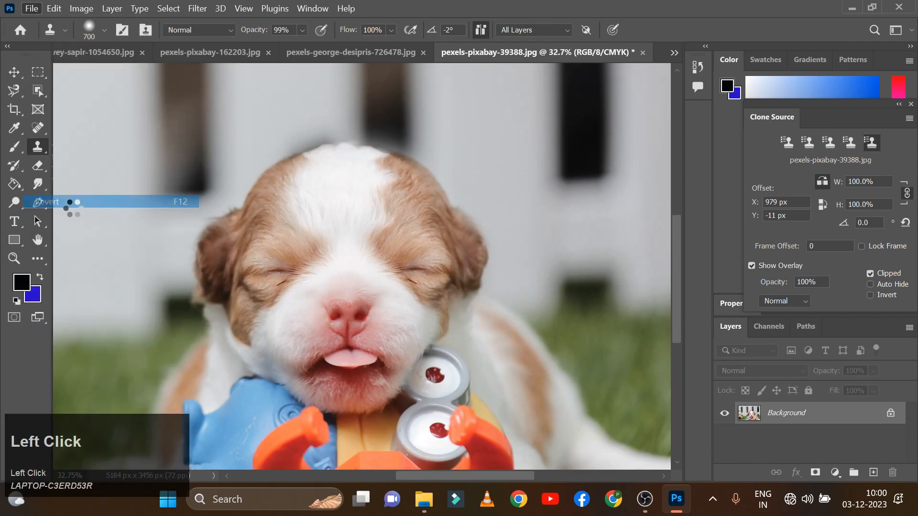
click(873, 472)
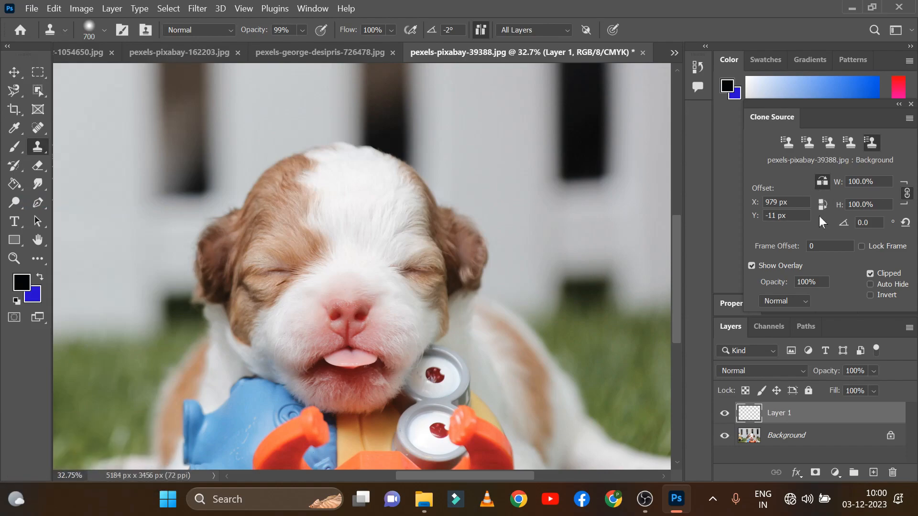
Raise the hardness of the 700 px Clone Stamp brush slightly, keeping a soft edge
click(105, 32)
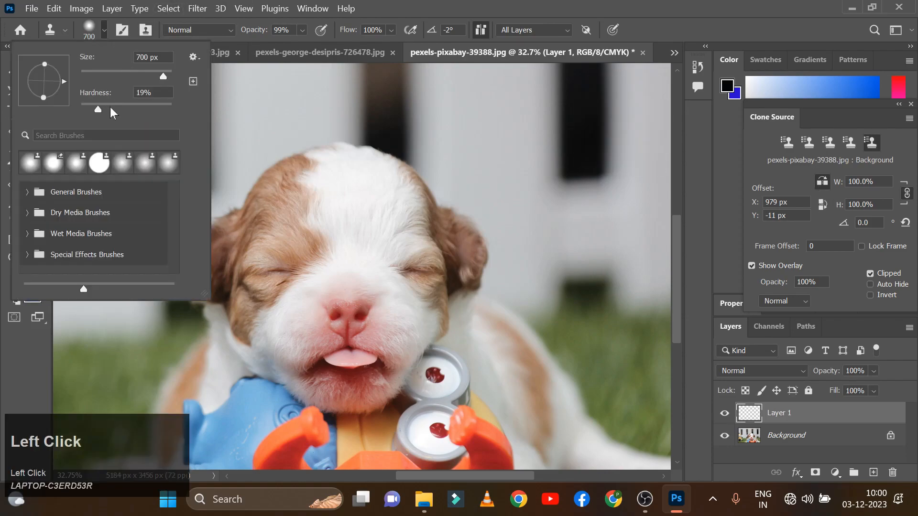
drag(98, 110, 115, 102)
click(821, 191)
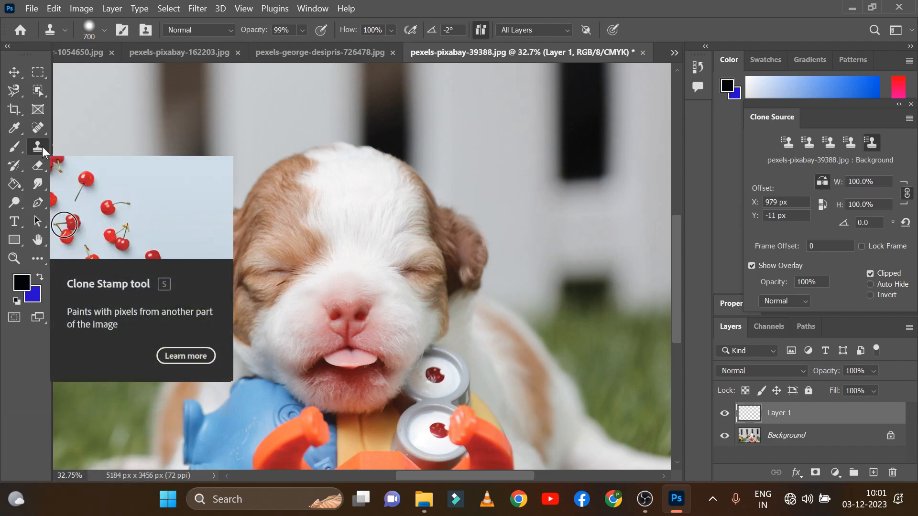
Sample the brown fur at the puppy's left-hand eye and clone it mirrored over the right-hand eye and forehead on Layer 1
drag(348, 257, 282, 235)
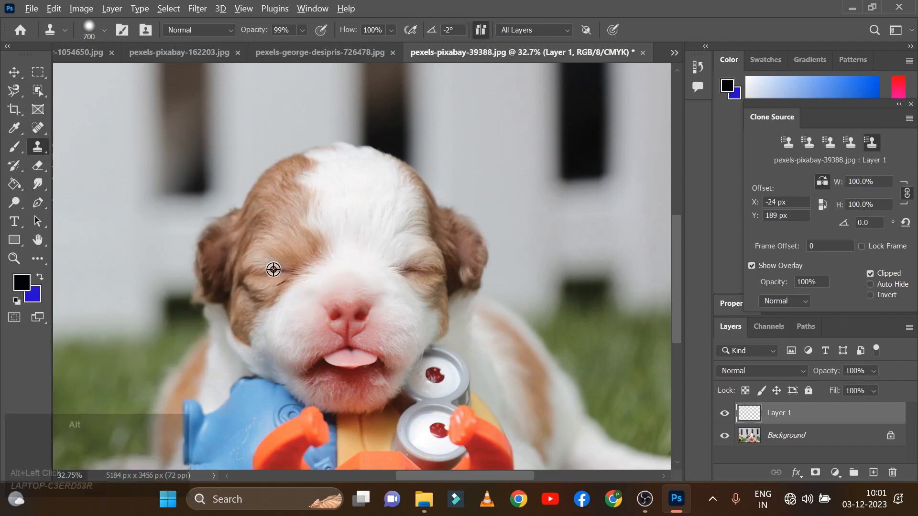
alt+click(282, 269)
alt+click(278, 270)
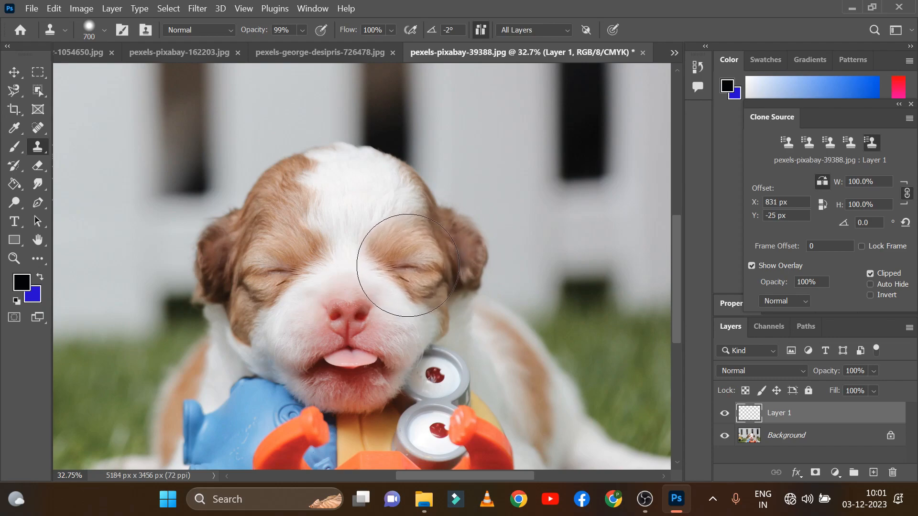
drag(407, 264, 405, 255)
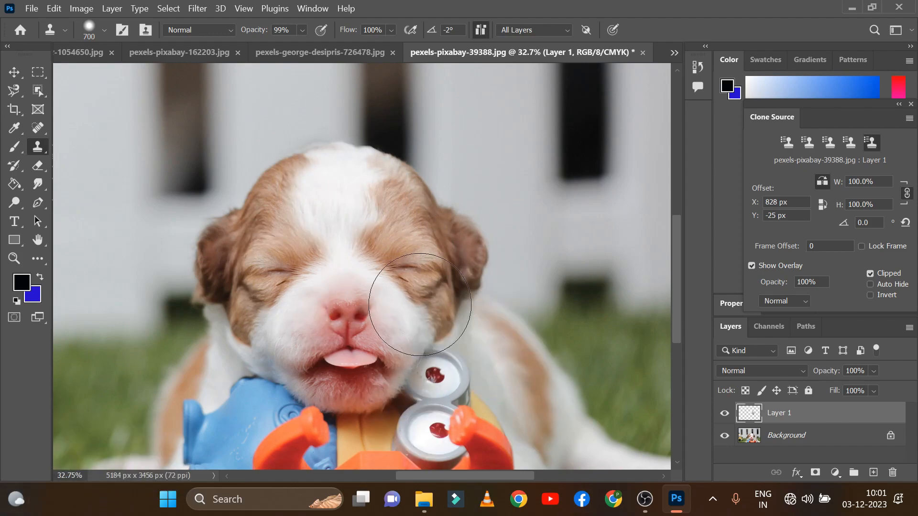
Reduce the brush to 250, sample the brown fur high on the forehead's left side and clone it mirrored onto the right side
key(bracketleft)
key(bracketleft)
key(bracketleft)
key(bracketleft)
key(bracketleft)
key(bracketleft)
key(bracketleft)
key(bracketleft)
key(bracketleft)
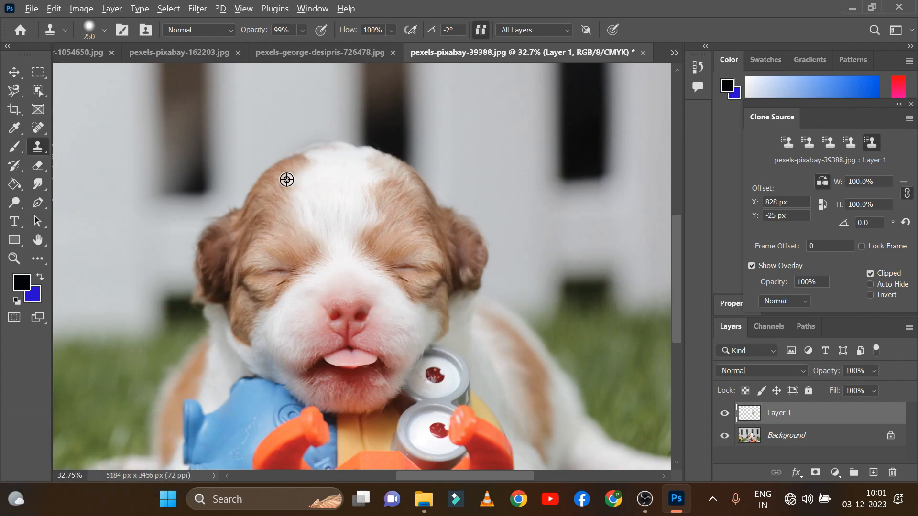
alt+click(305, 188)
mouse_move(404, 186)
mouse_down()
mouse_move(377, 184)
mouse_move(425, 262)
mouse_up()
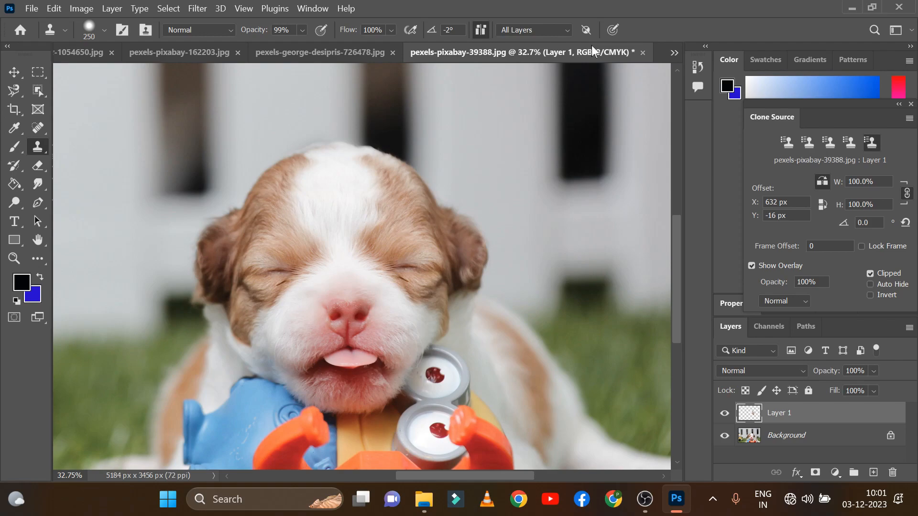